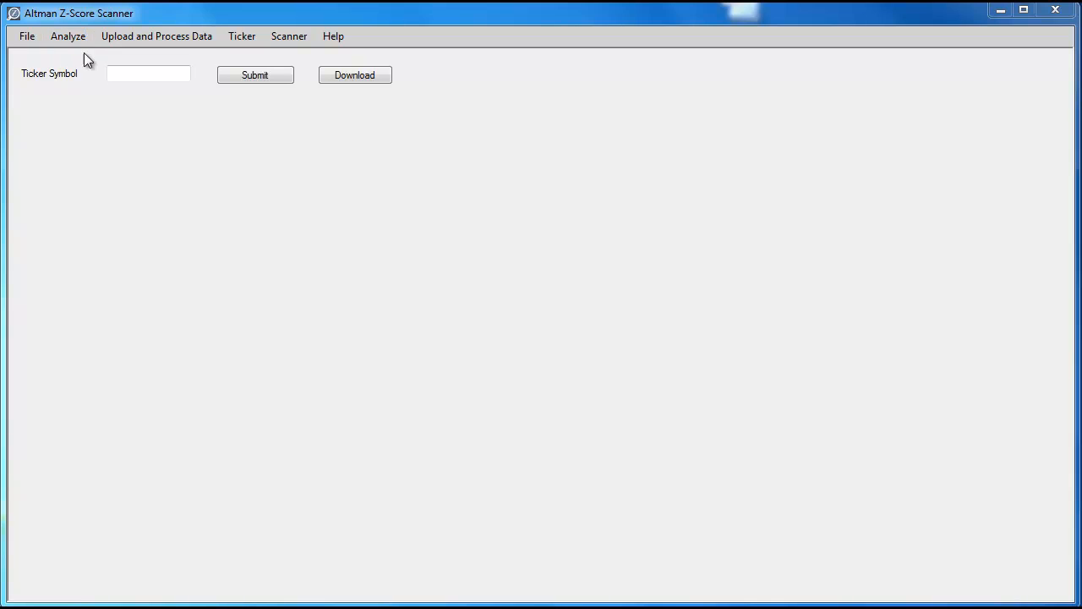
# Step: Analyze the ticker symbol nok and open the save dialog for downloading its results, cancelling without saving
pyautogui.click(148, 79)
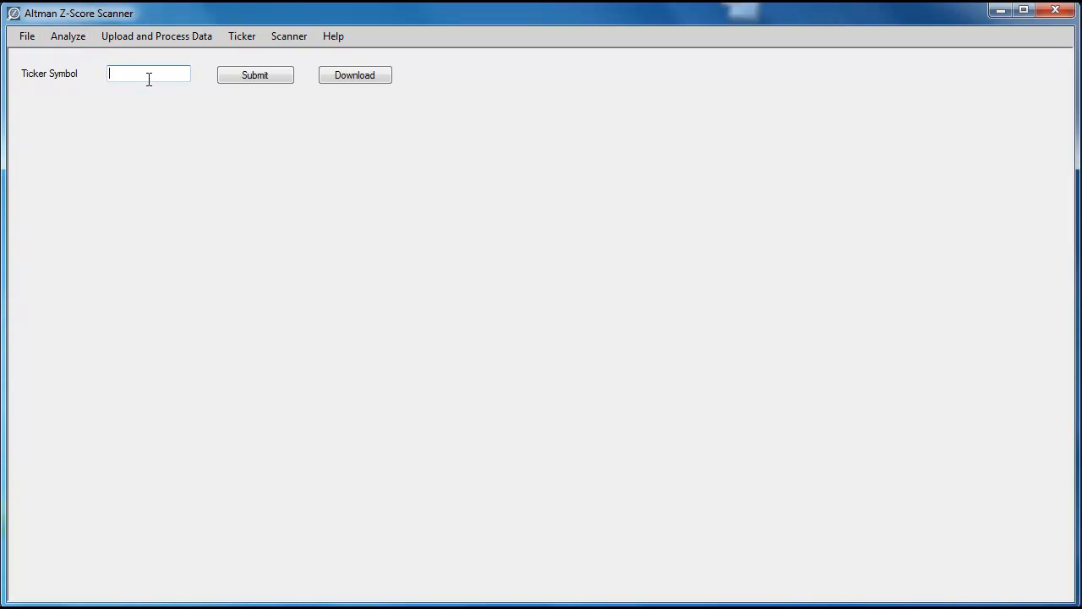
pyautogui.write('nok')
pyautogui.click(255, 78)
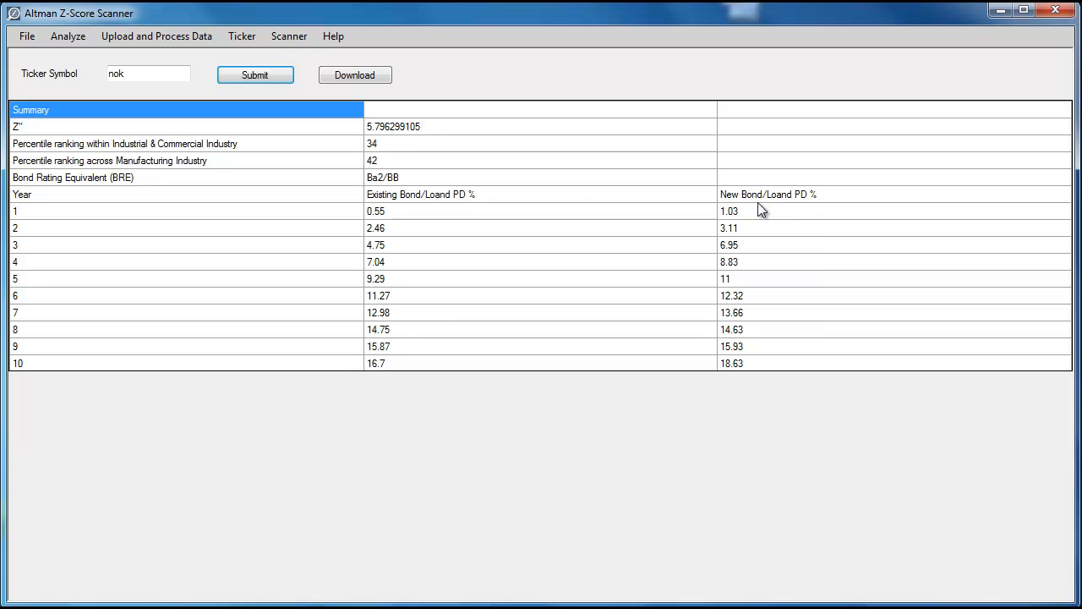
pyautogui.click(339, 74)
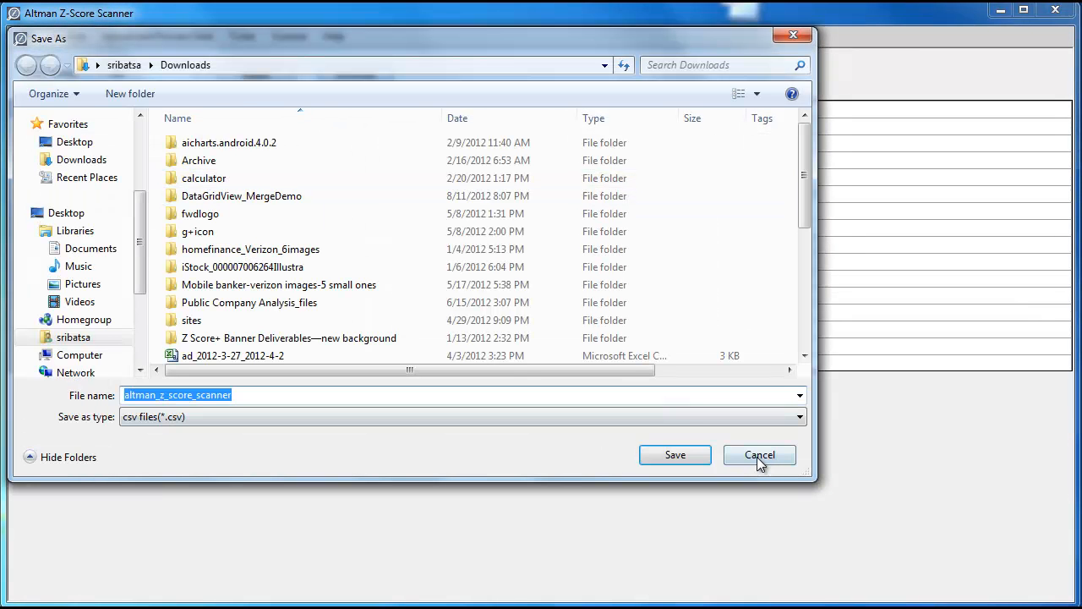
pyautogui.click(757, 456)
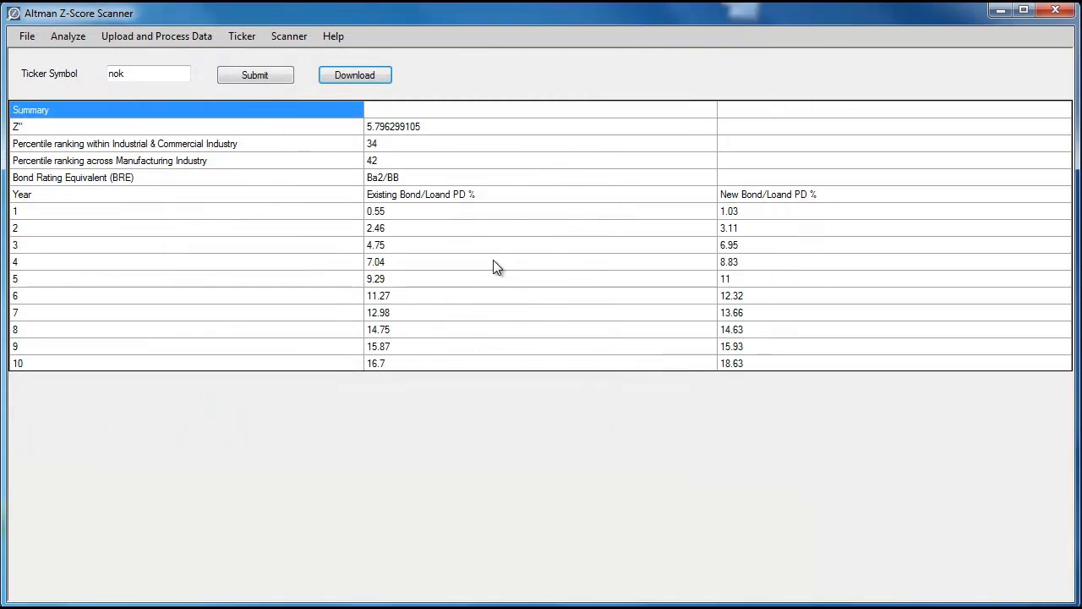
# Step: Open the scanner and set the Z-Score criterion to less than 2
pyautogui.click(290, 36)
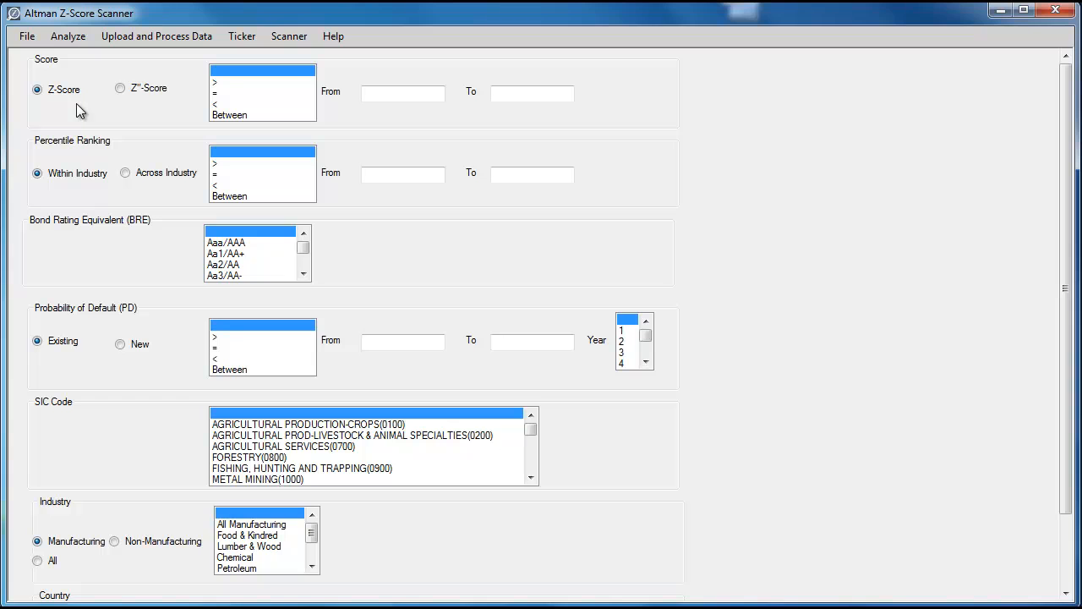
pyautogui.click(386, 94)
pyautogui.write('2')
pyautogui.click(250, 82)
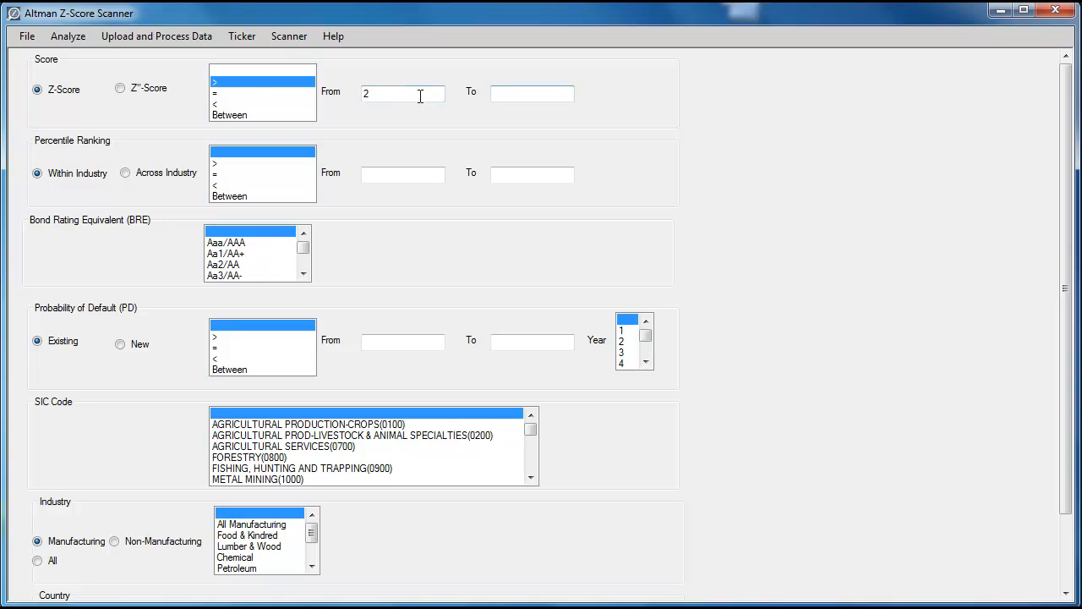
pyautogui.click(242, 102)
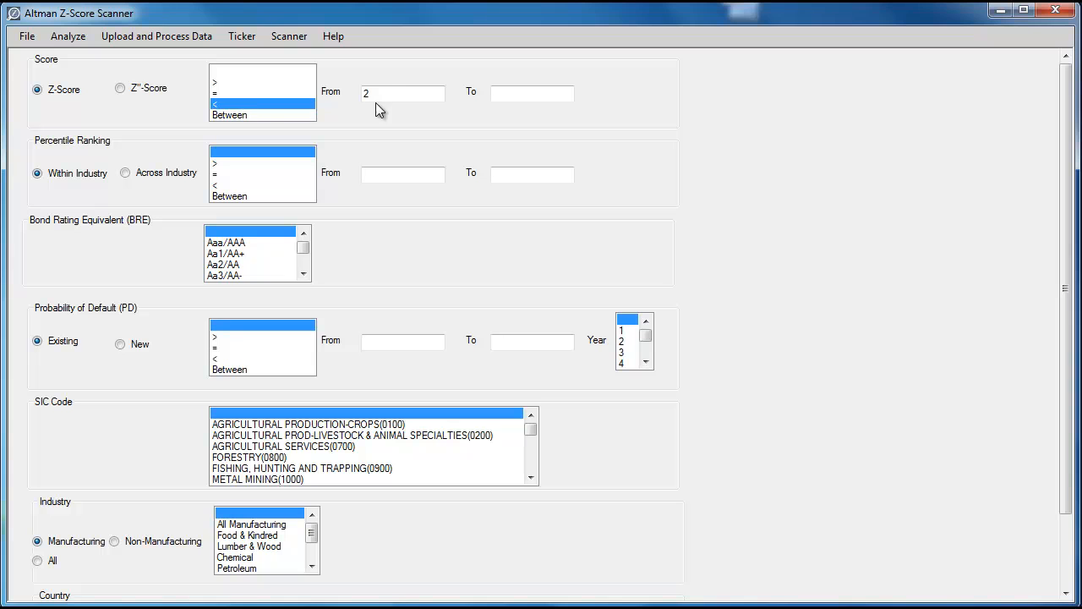
# Step: Try a Z-Score range between 2 and 3, and reset the score comparison to blank
pyautogui.click(233, 116)
pyautogui.click(532, 99)
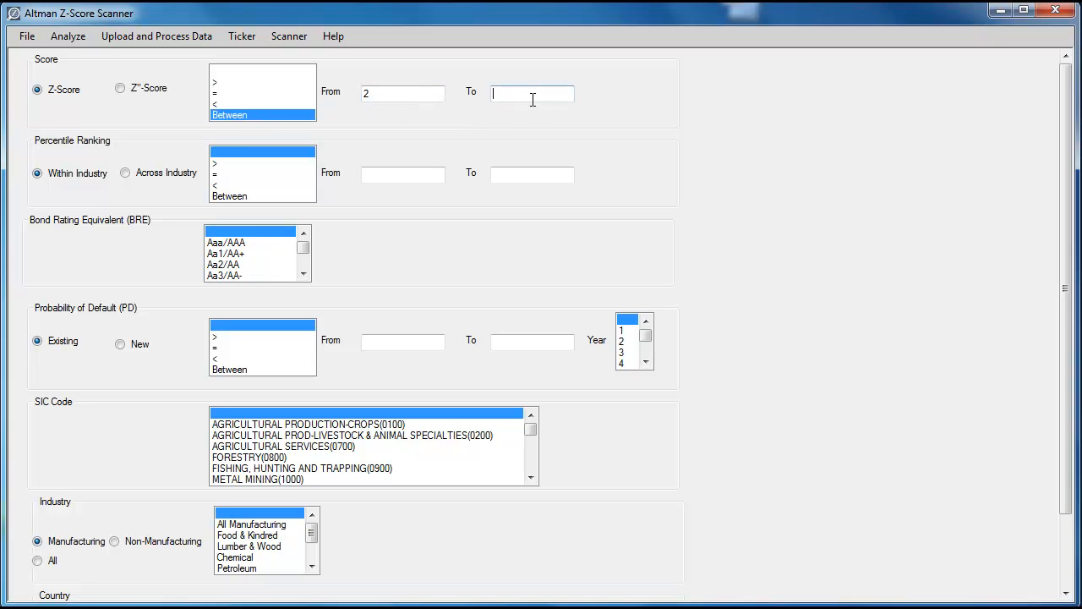
pyautogui.write('3')
pyautogui.click(250, 70)
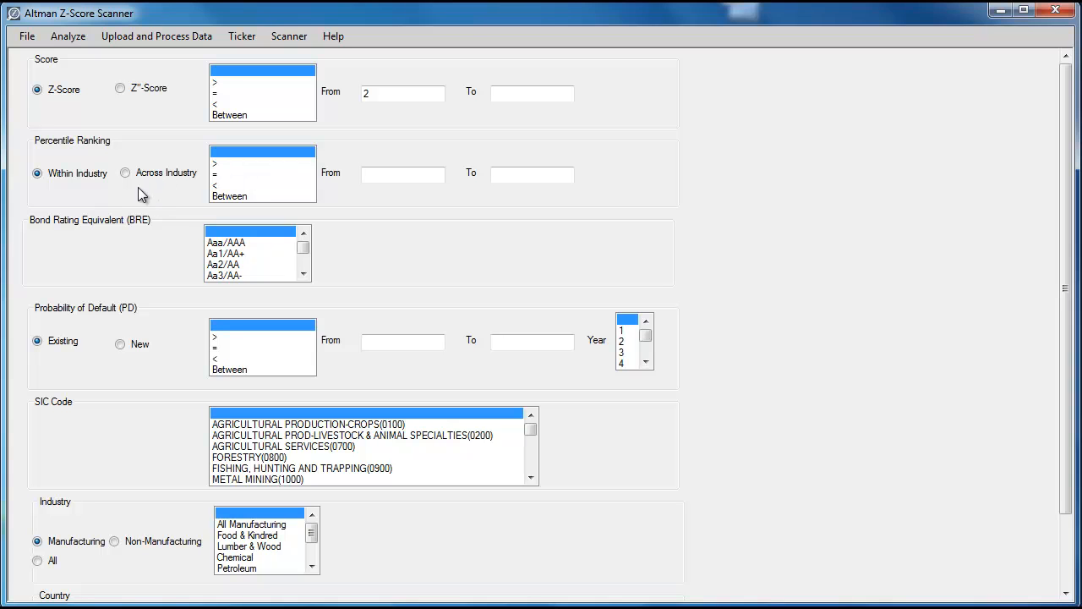
# Step: Examine the available Bond Rating Equivalent, Probability of Default, SIC Code, Industry and Country criteria
pyautogui.click(250, 253)
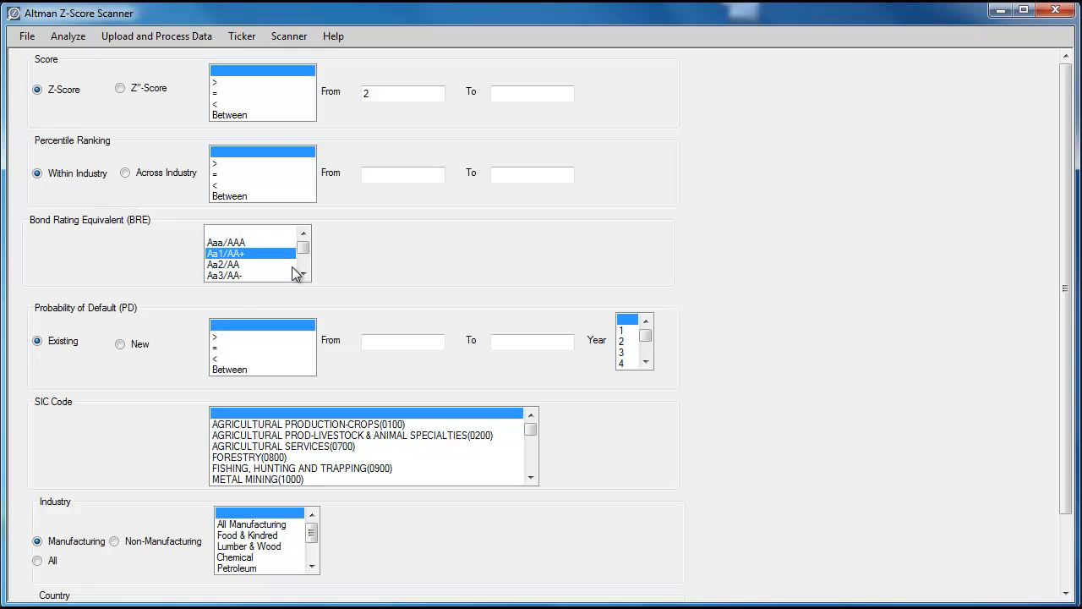
pyautogui.scroll(-2, 295, 268)
pyautogui.scroll(3, 273, 237)
pyautogui.click(268, 231)
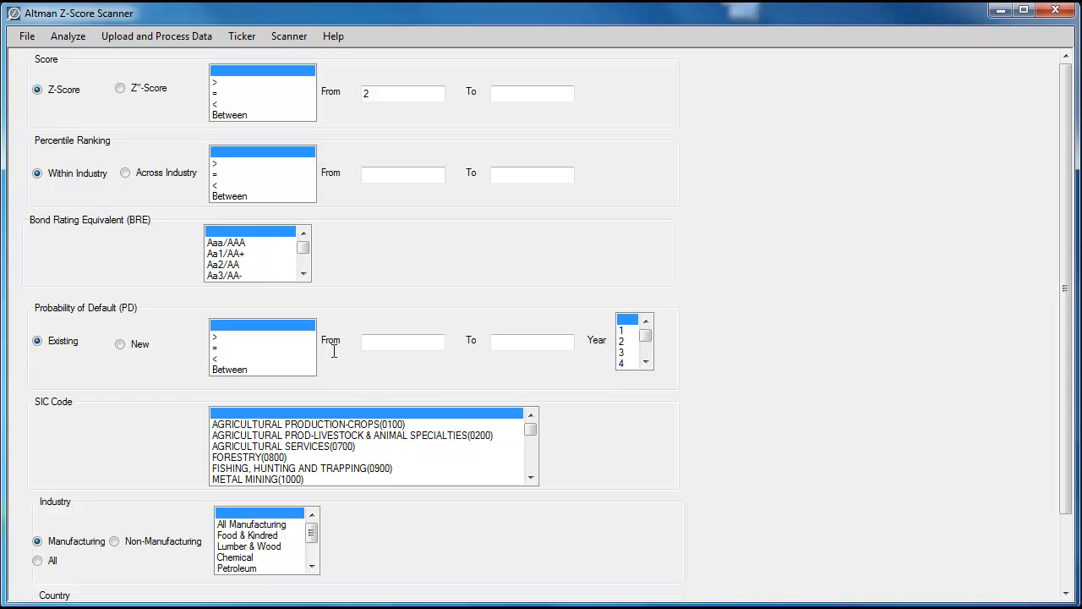
pyautogui.click(381, 346)
pyautogui.click(645, 347)
pyautogui.moveTo(644, 349); pyautogui.dragTo(647, 339)
pyautogui.click(496, 446)
pyautogui.scroll(-1, 497, 449)
pyautogui.scroll(-1, 496, 449)
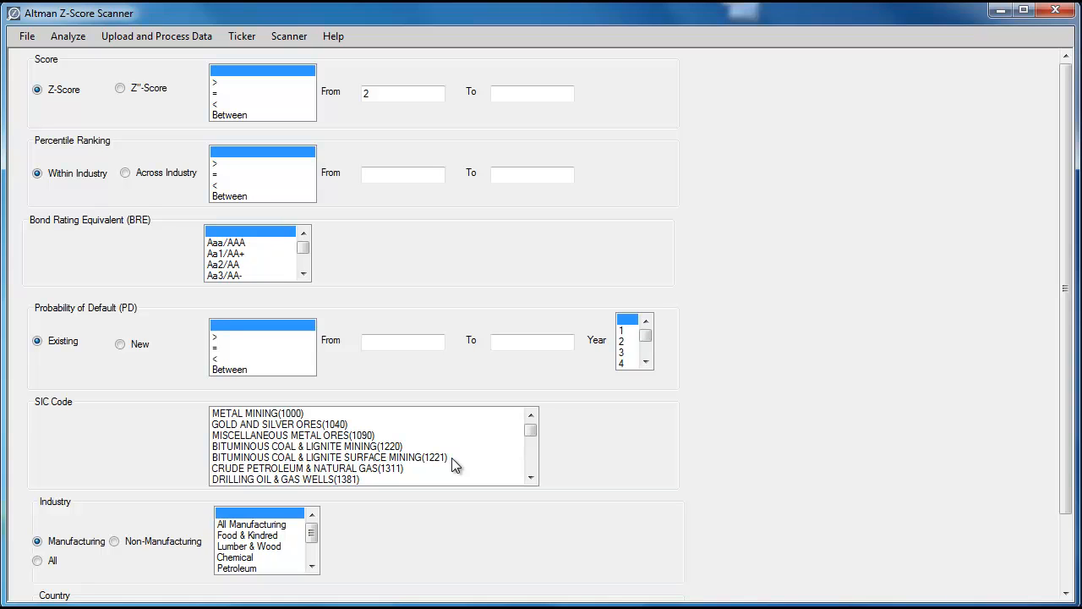
pyautogui.scroll(-4, 775, 457)
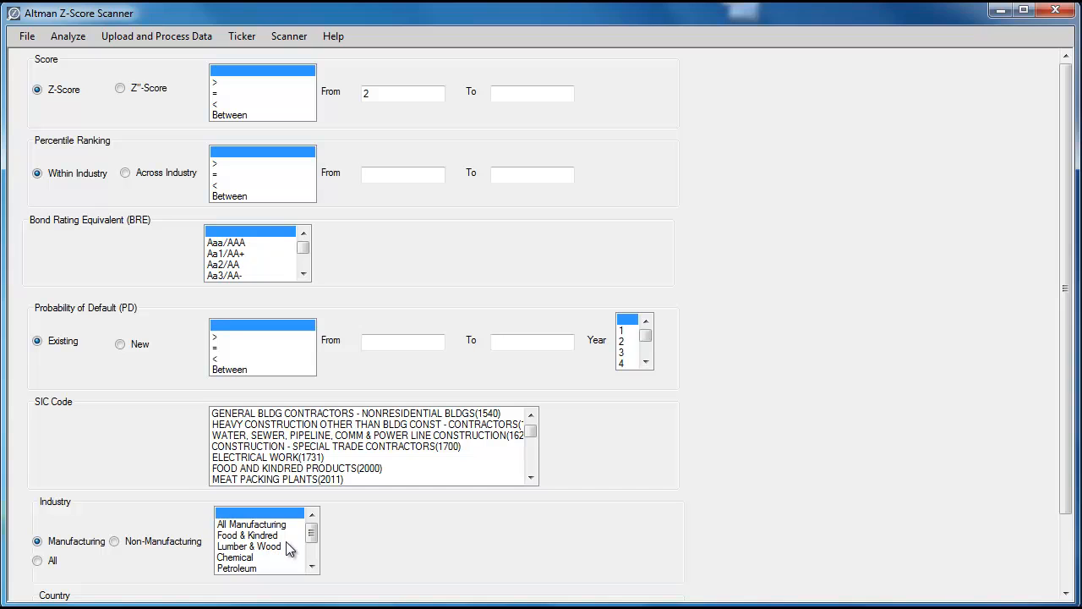
pyautogui.moveTo(1072, 387); pyautogui.dragTo(1071, 471)
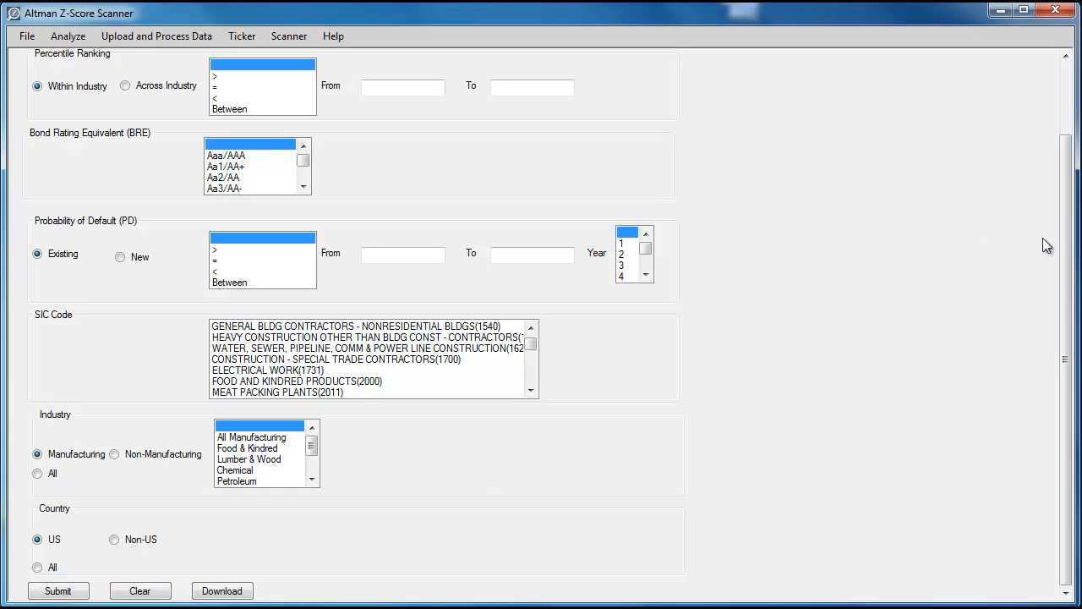
# Step: Scan for companies with a Z-Score less than 2 across all industries and all countries
pyautogui.scroll(2, 1067, 295)
pyautogui.click(230, 84)
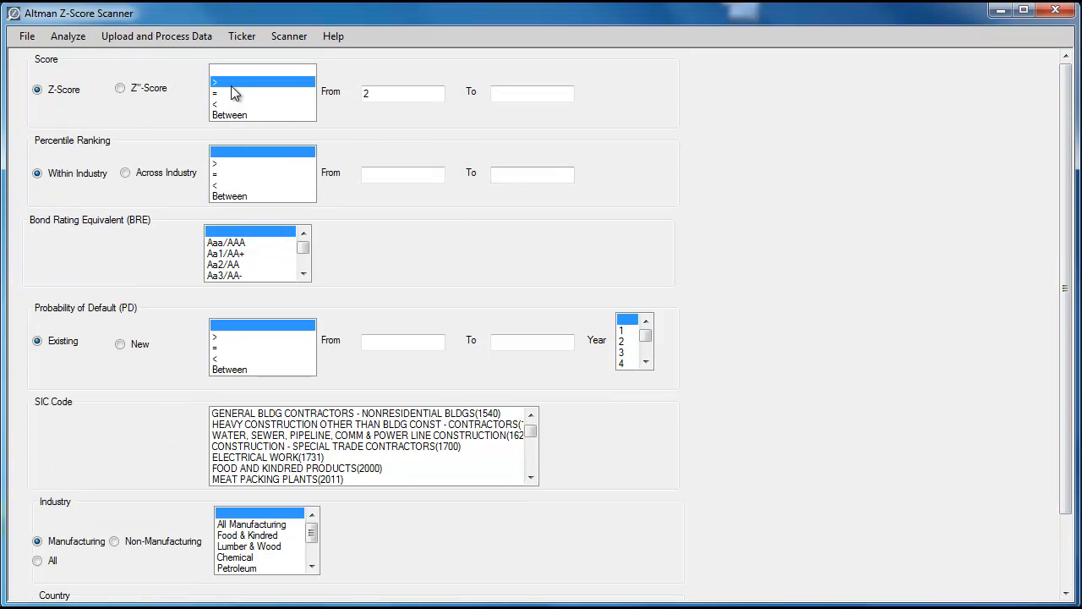
pyautogui.click(271, 104)
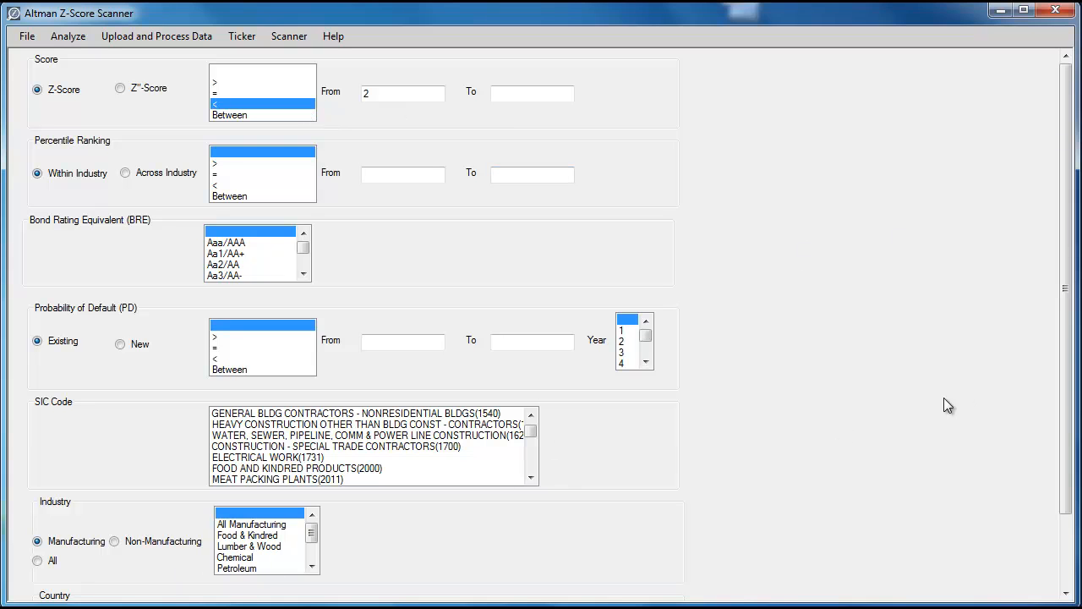
pyautogui.click(40, 560)
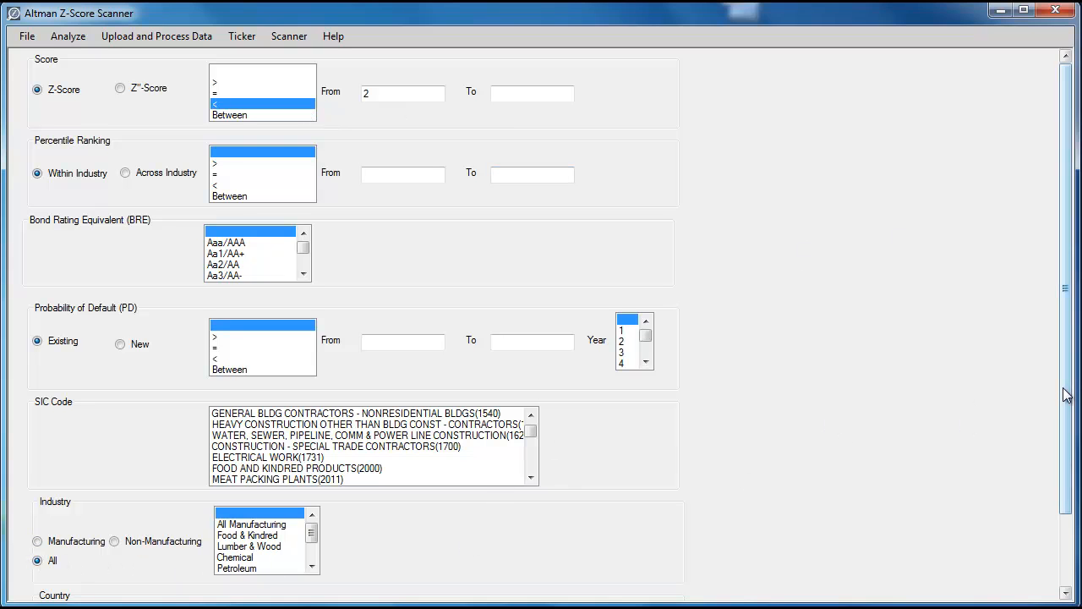
pyautogui.scroll(-2, 1033, 470)
pyautogui.click(37, 567)
pyautogui.click(56, 591)
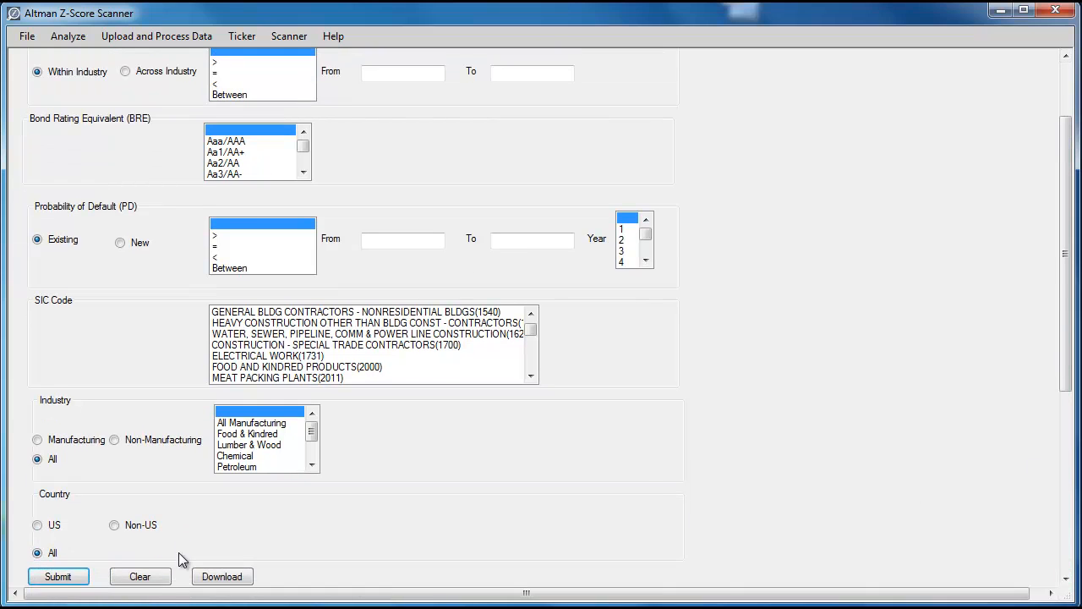
pyautogui.scroll(-5, 605, 293)
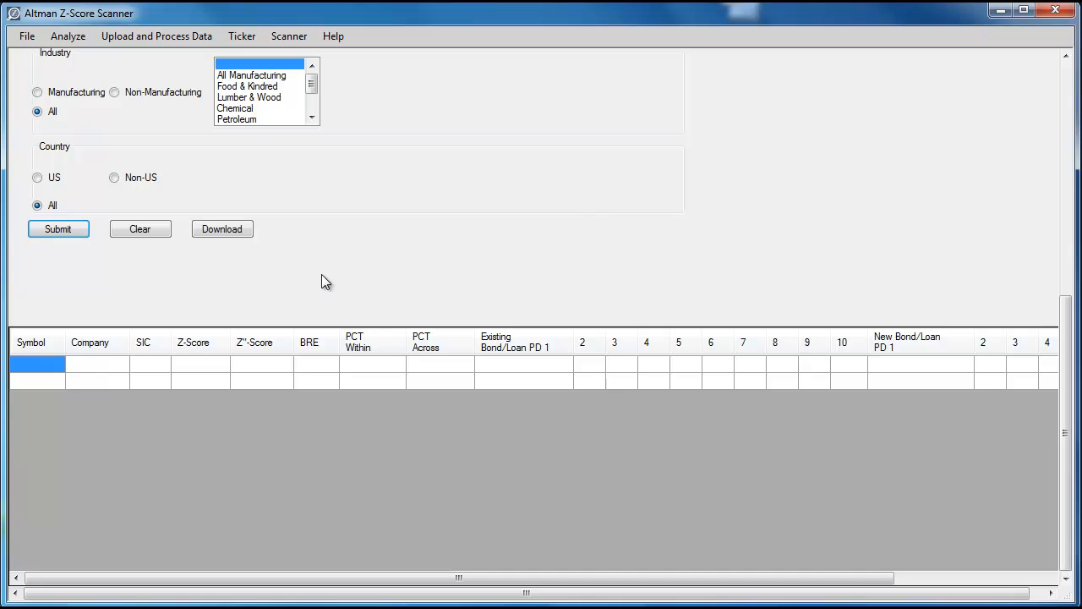
# Step: Clear the scan criteria and scan for companies with a Z-Score greater than 2
pyautogui.scroll(5, 322, 274)
pyautogui.scroll(1, 277, 278)
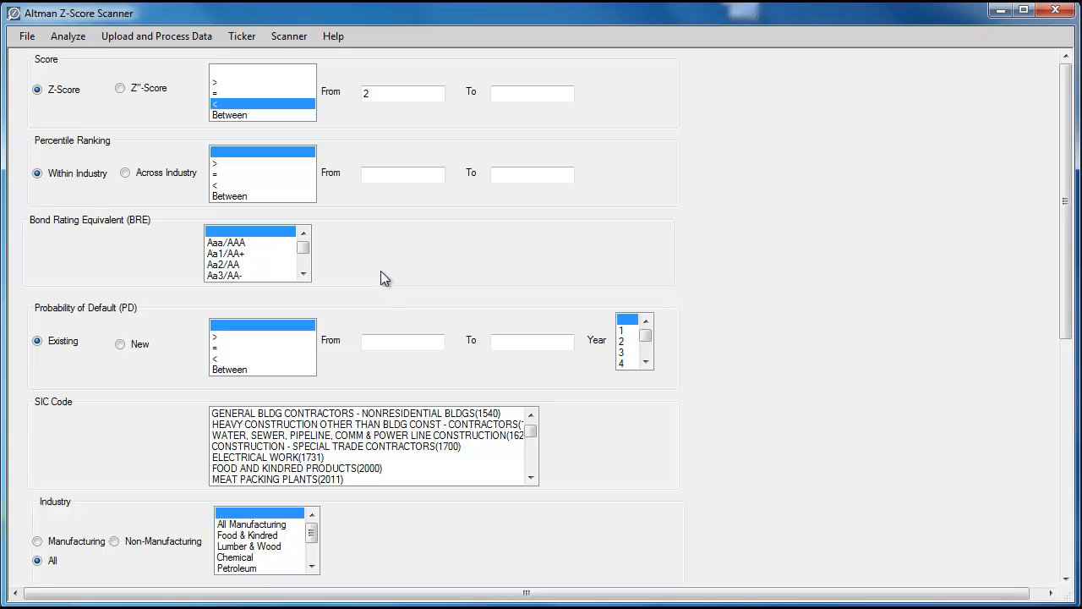
pyautogui.scroll(-4, 380, 270)
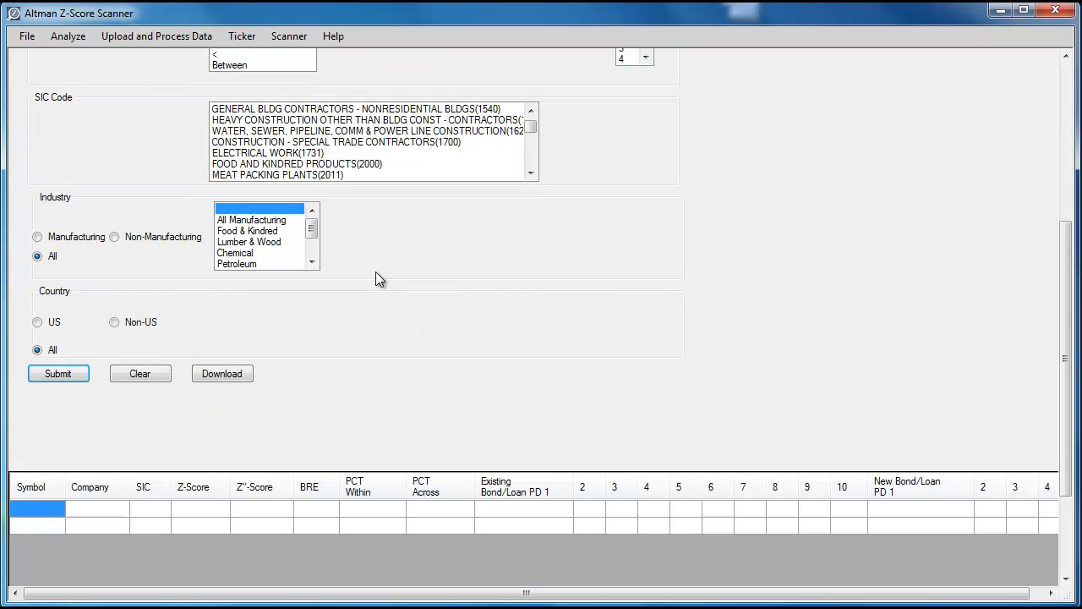
pyautogui.click(139, 373)
pyautogui.scroll(4, 365, 318)
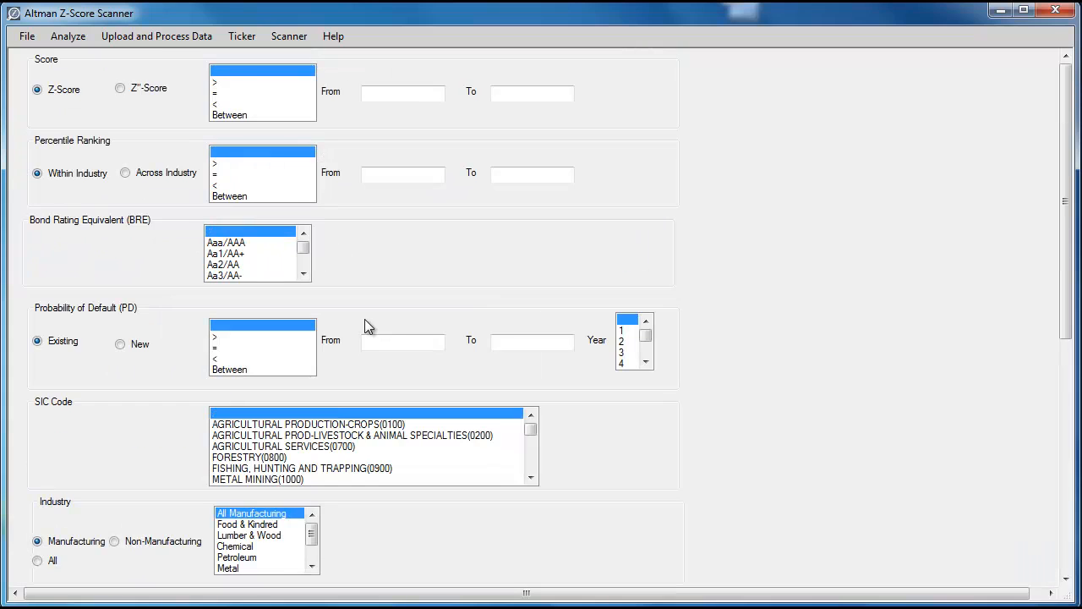
pyautogui.click(227, 80)
pyautogui.click(377, 95)
pyautogui.write('2')
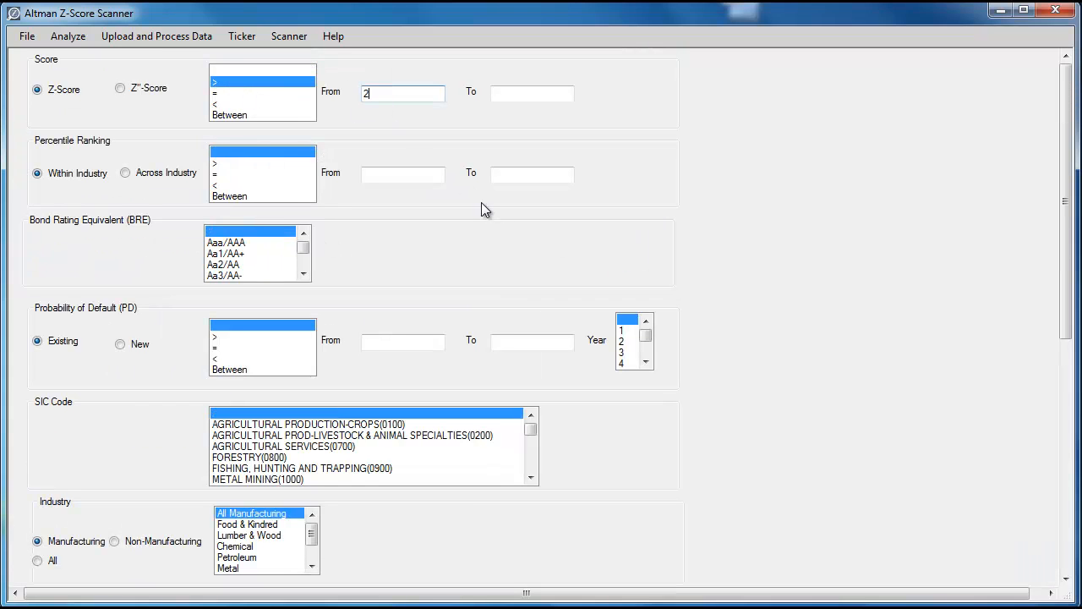
pyautogui.scroll(-5, 480, 210)
pyautogui.click(80, 274)
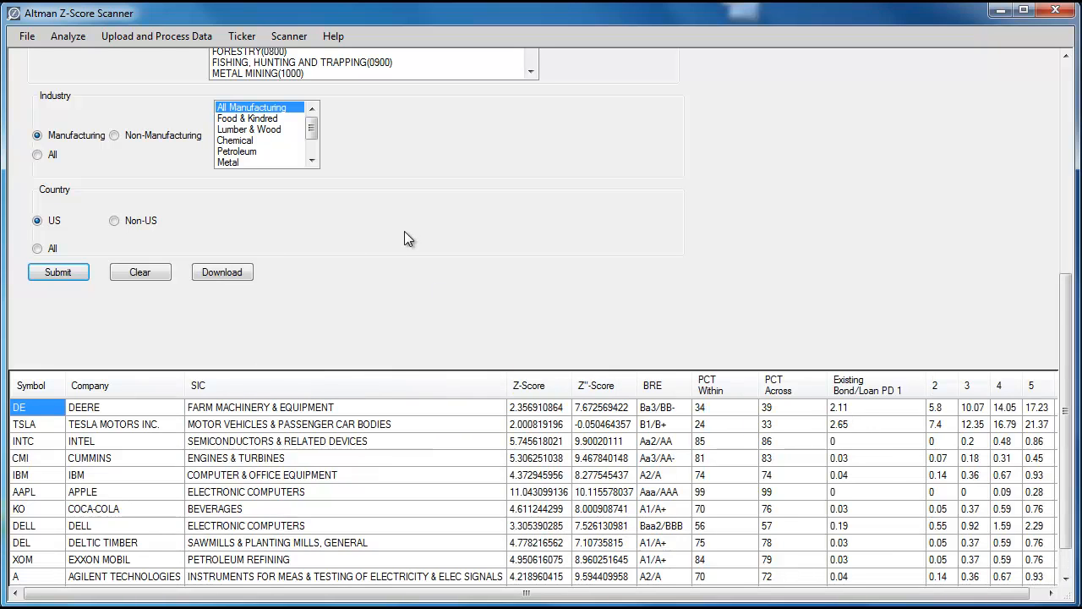
# Step: Clear the criteria and scan for companies with a Bond Rating Equivalent of Aa3/AA-
pyautogui.scroll(3, 404, 238)
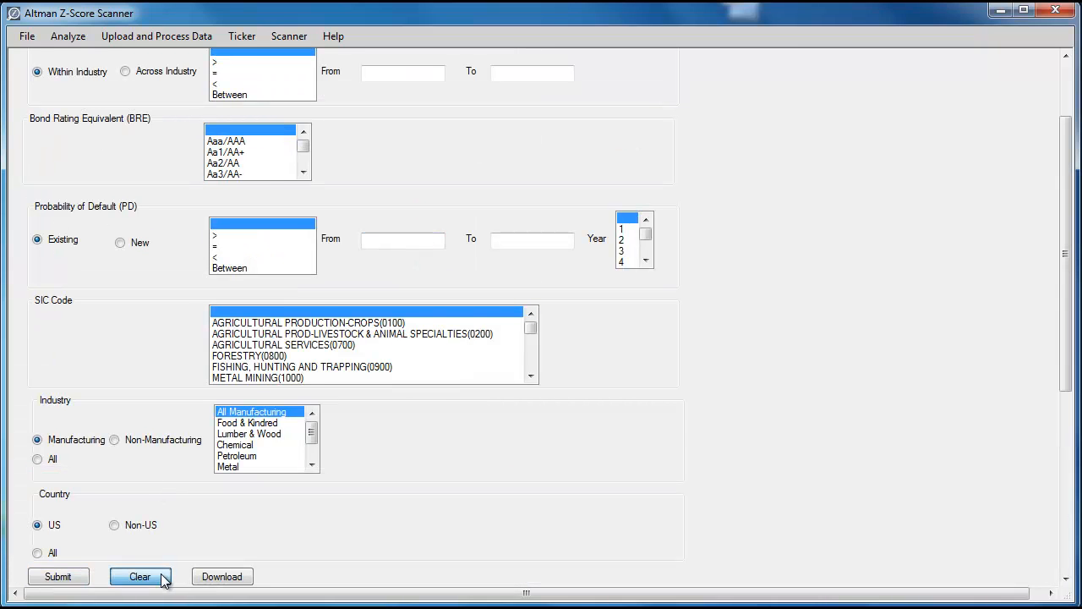
pyautogui.click(229, 173)
pyautogui.scroll(-5, 362, 187)
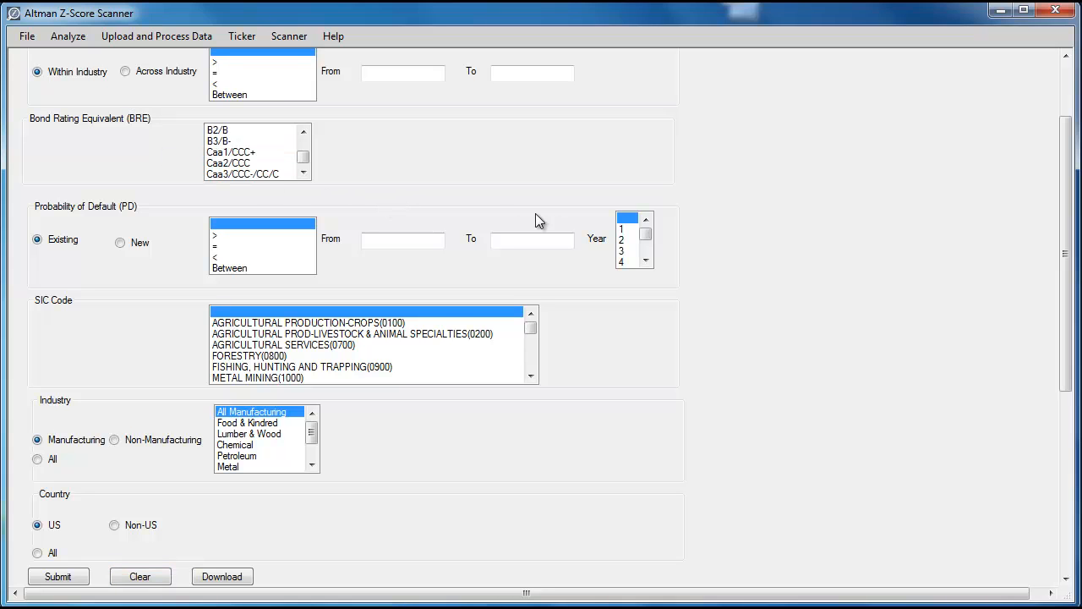
pyautogui.scroll(4, 441, 275)
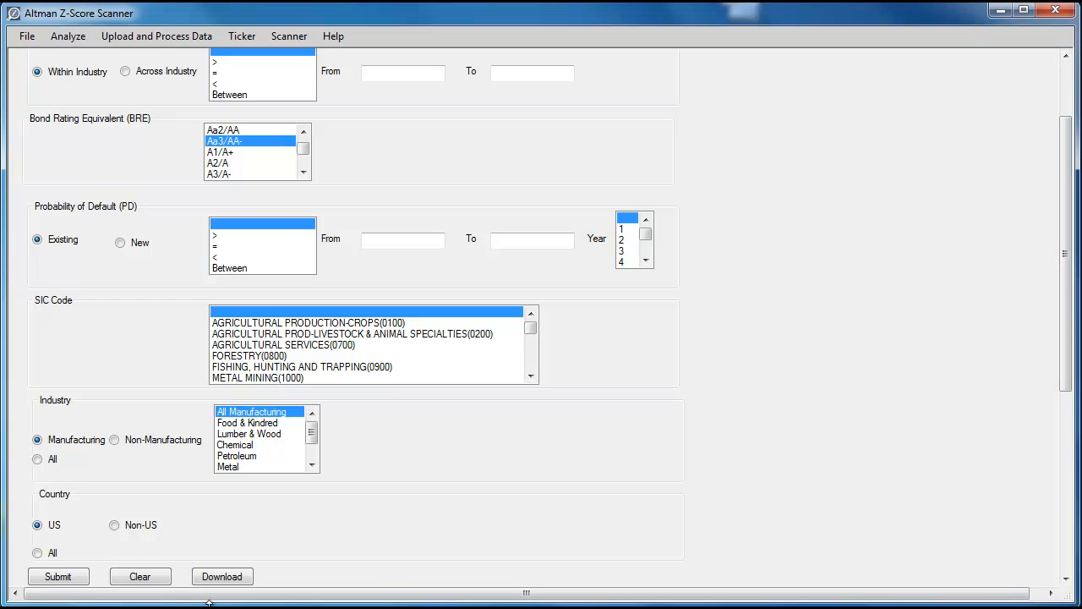
pyautogui.click(58, 577)
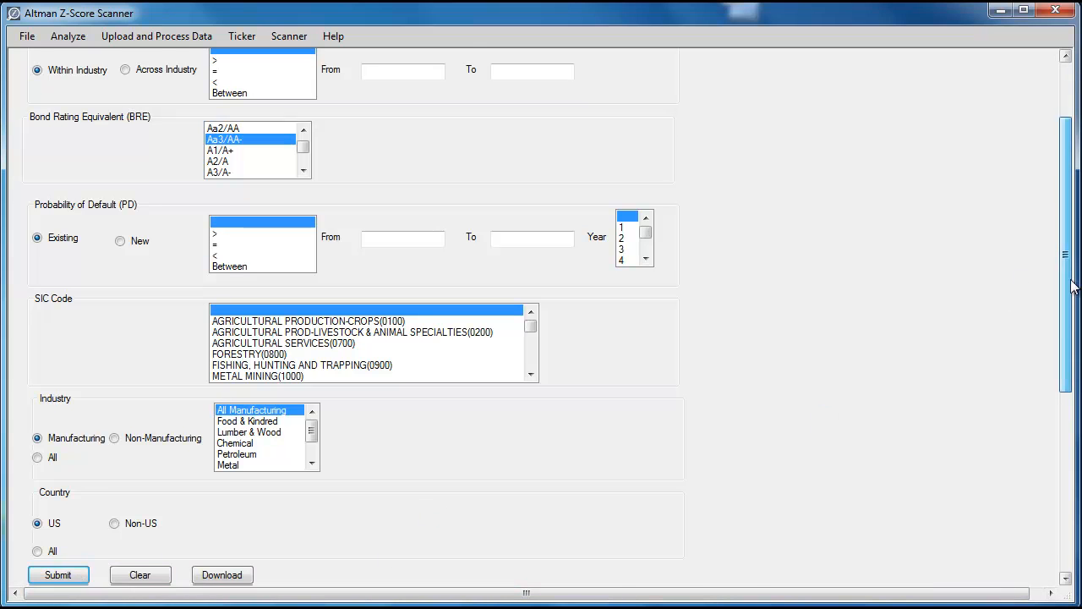
pyautogui.scroll(-3, 1044, 405)
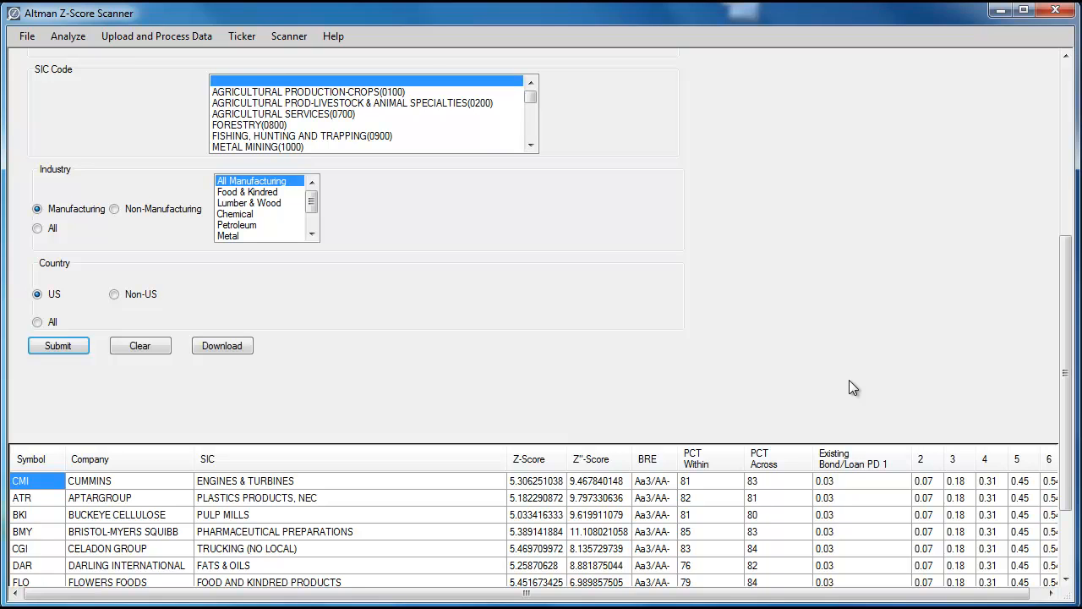
# Step: Clear the bond rating criterion and scan for companies in the Metal manufacturing industry
pyautogui.scroll(4, 739, 348)
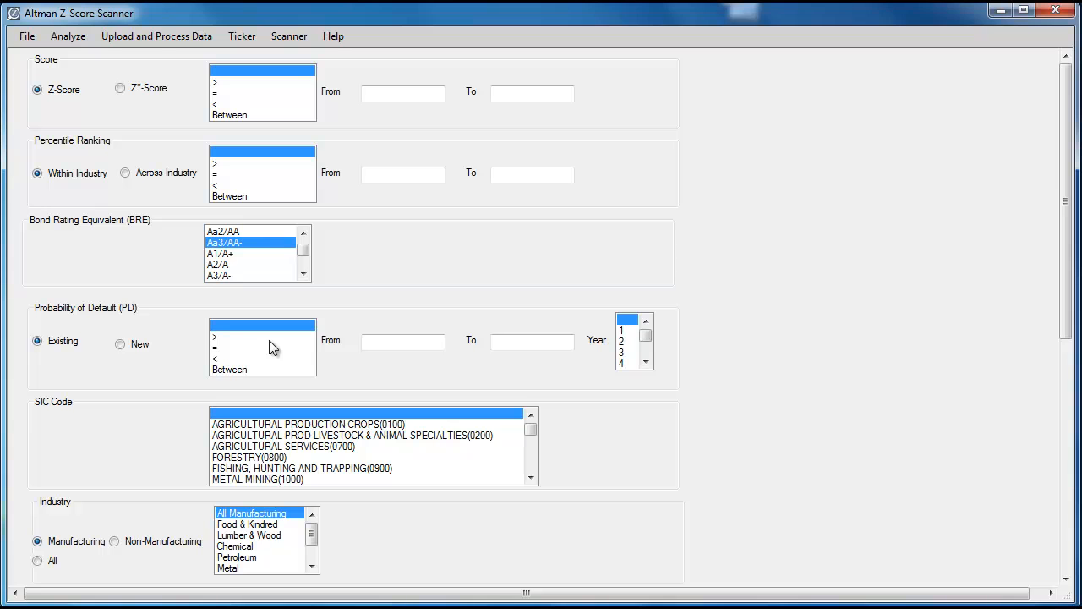
pyautogui.scroll(-5, 155, 389)
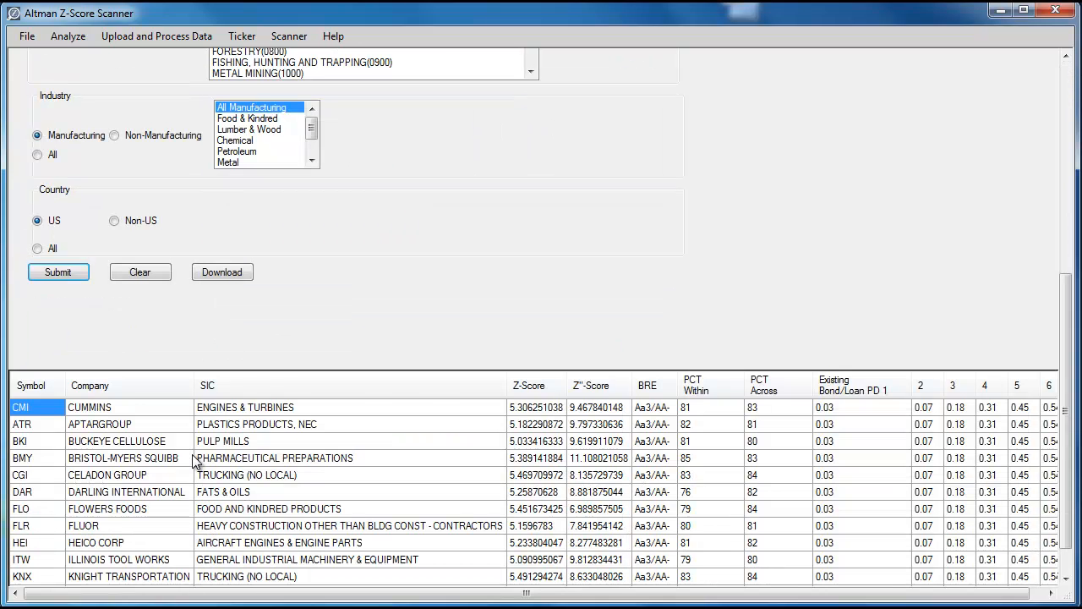
pyautogui.click(140, 272)
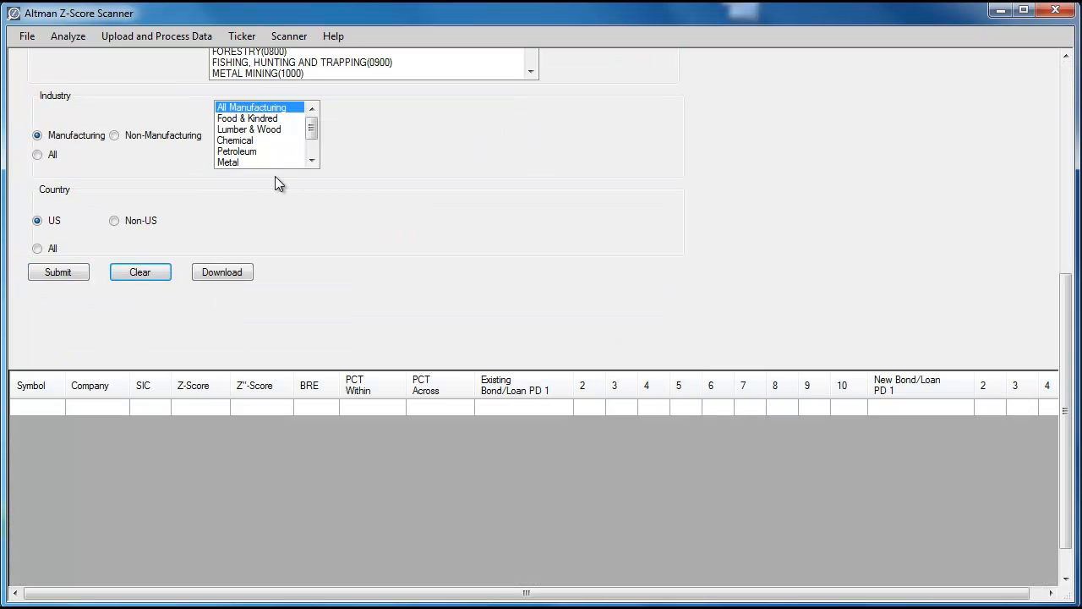
pyautogui.click(246, 163)
pyautogui.click(68, 272)
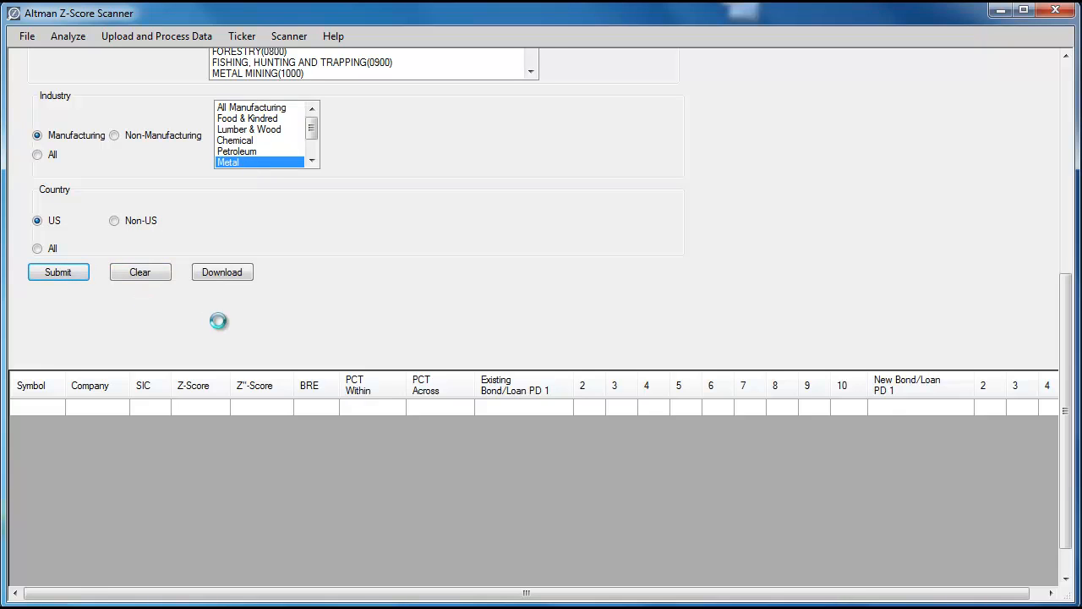
# Step: Clear the industry criterion and scan for companies with the SIC code METAL MINING(1000)
pyautogui.click(144, 272)
pyautogui.scroll(2, 335, 244)
pyautogui.click(263, 276)
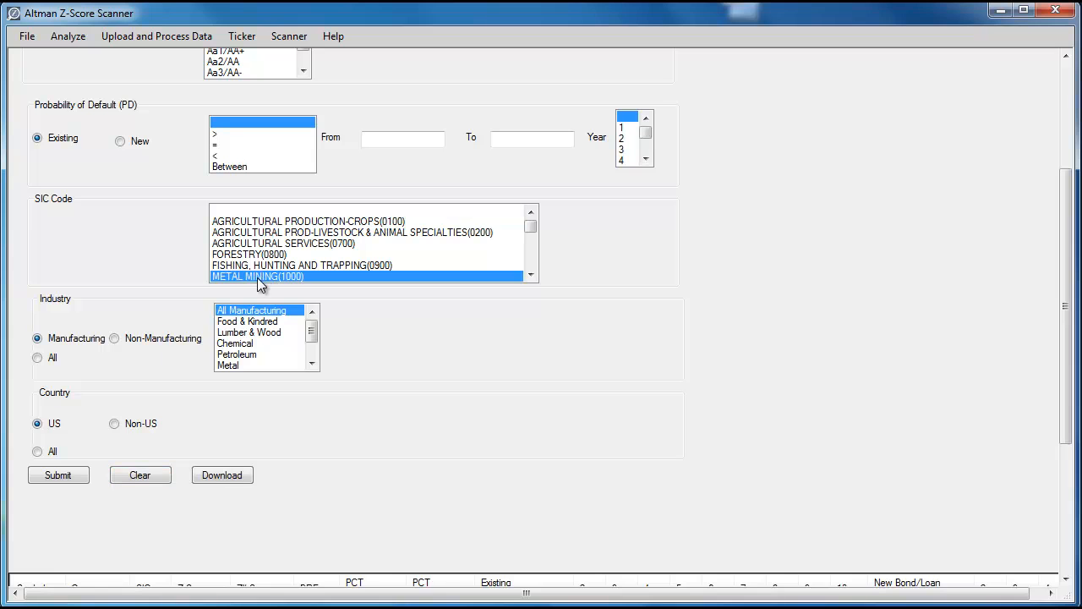
pyautogui.click(69, 478)
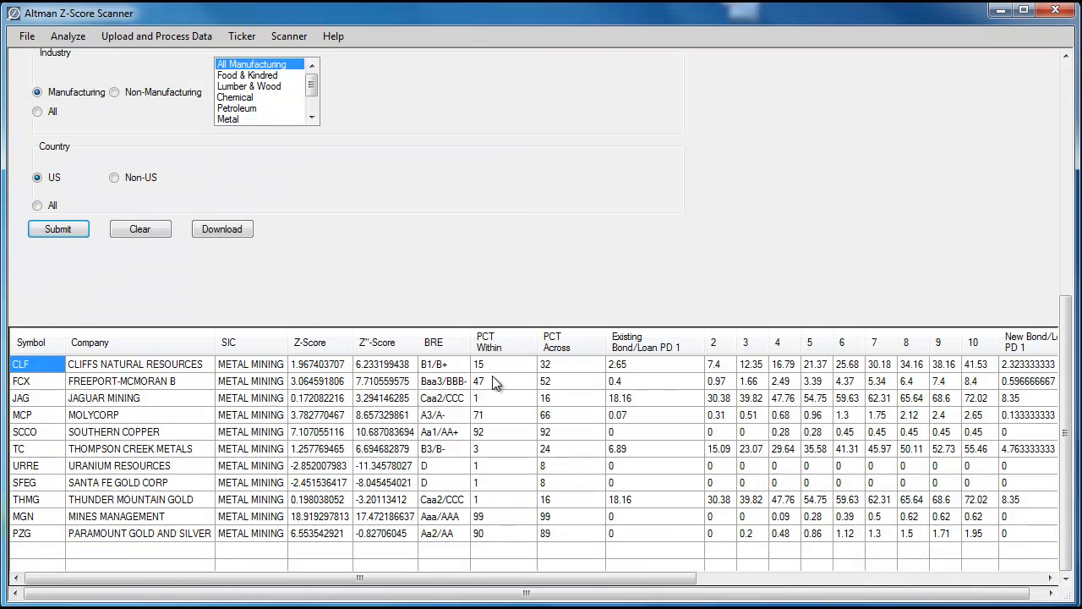
# Step: Open the CSV download of the scan results and cancel saving it
pyautogui.click(241, 226)
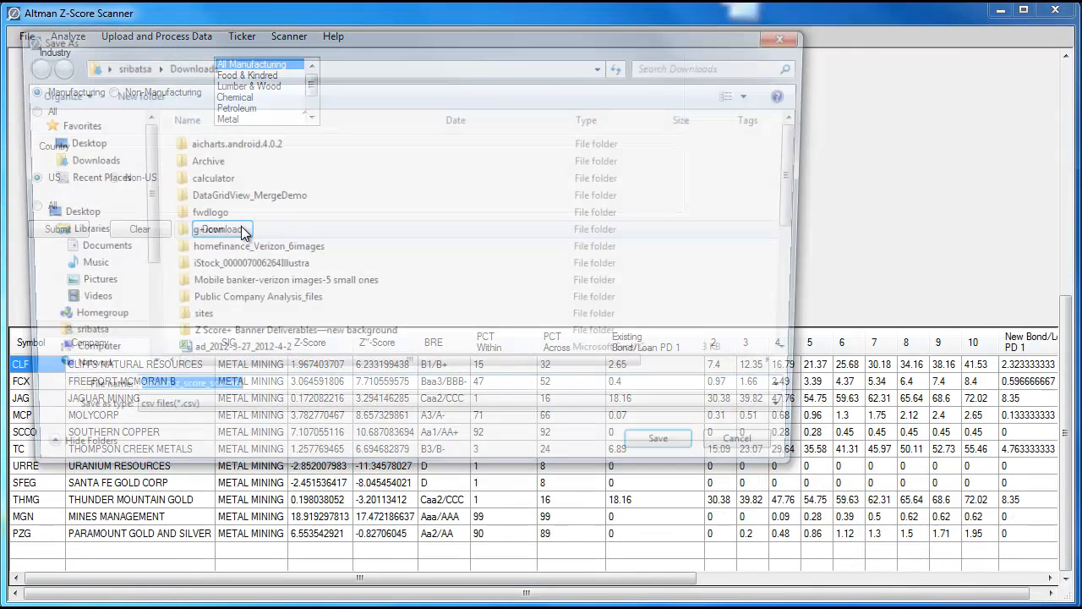
pyautogui.click(788, 456)
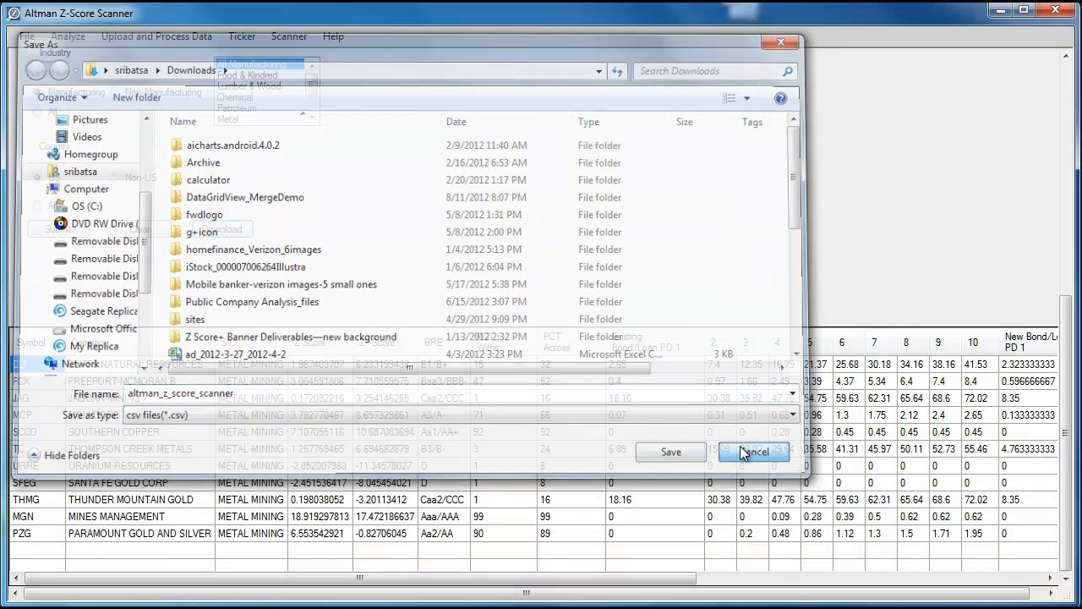
# Step: Open the Analyze Data form, preview its Private and Non-Manufacturing variants, and return it to Public and Manufacturing
pyautogui.click(68, 35)
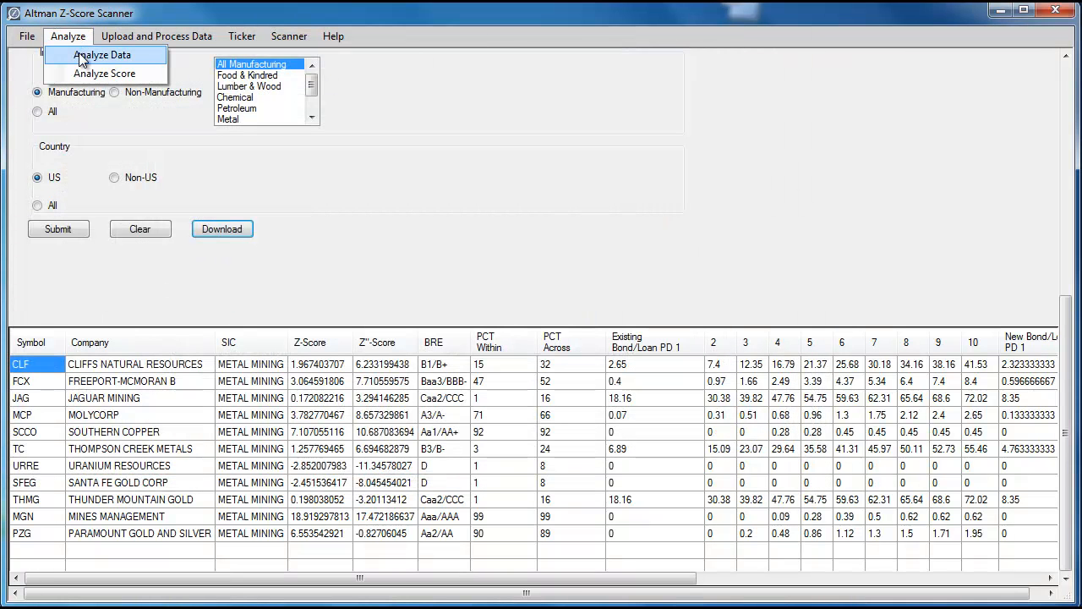
pyautogui.click(84, 54)
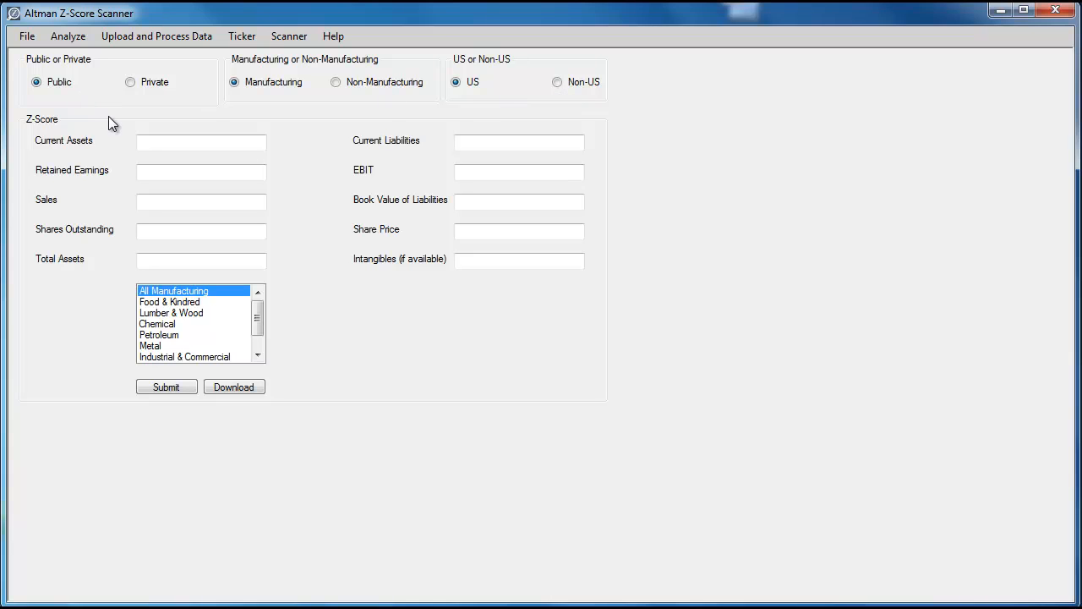
pyautogui.click(150, 86)
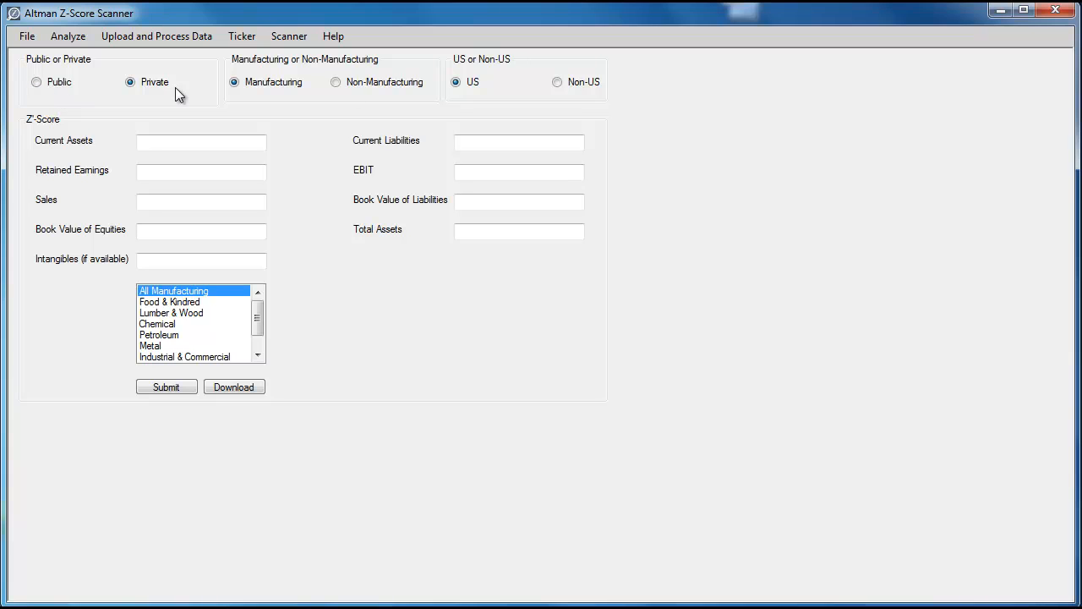
pyautogui.click(399, 82)
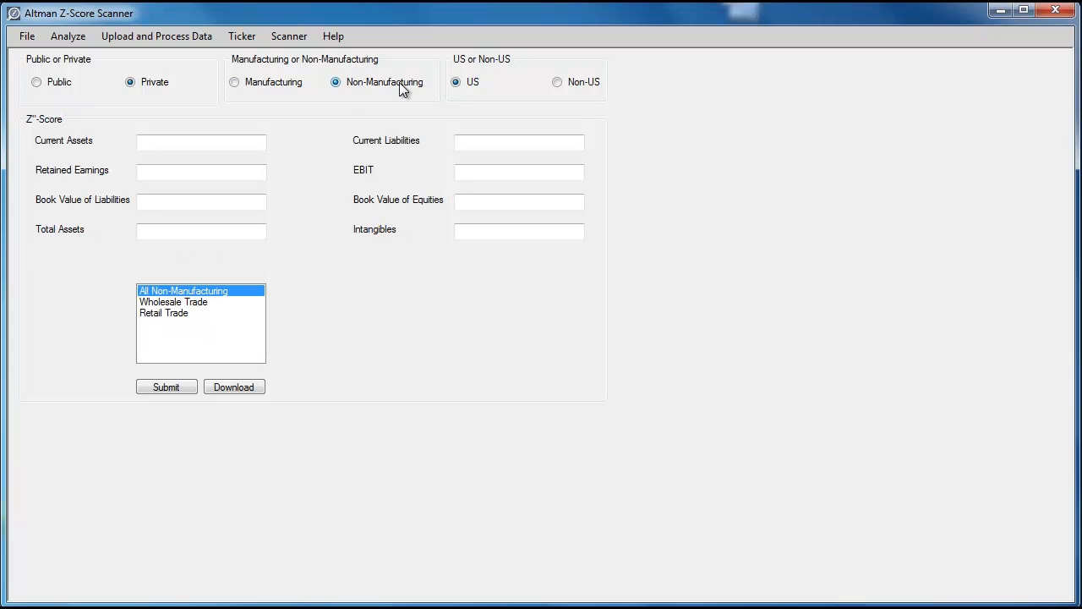
pyautogui.click(49, 87)
pyautogui.click(245, 88)
# Step: Enter current assets of 31800000, current liabilities of 22020000 and retained earnings of 21384000
pyautogui.click(188, 142)
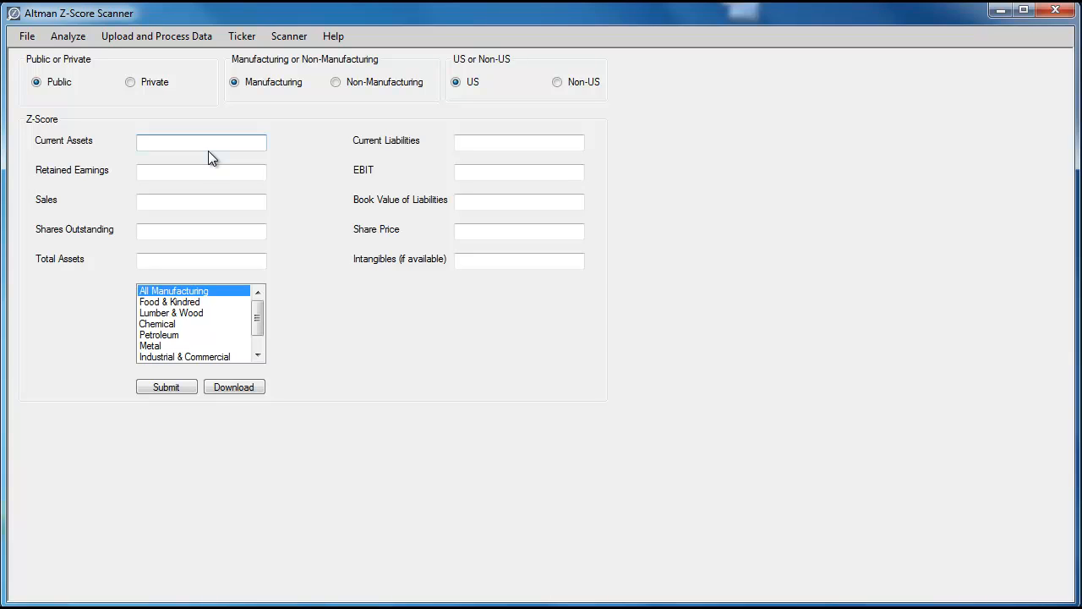
pyautogui.write('31800000')
pyautogui.click(479, 142)
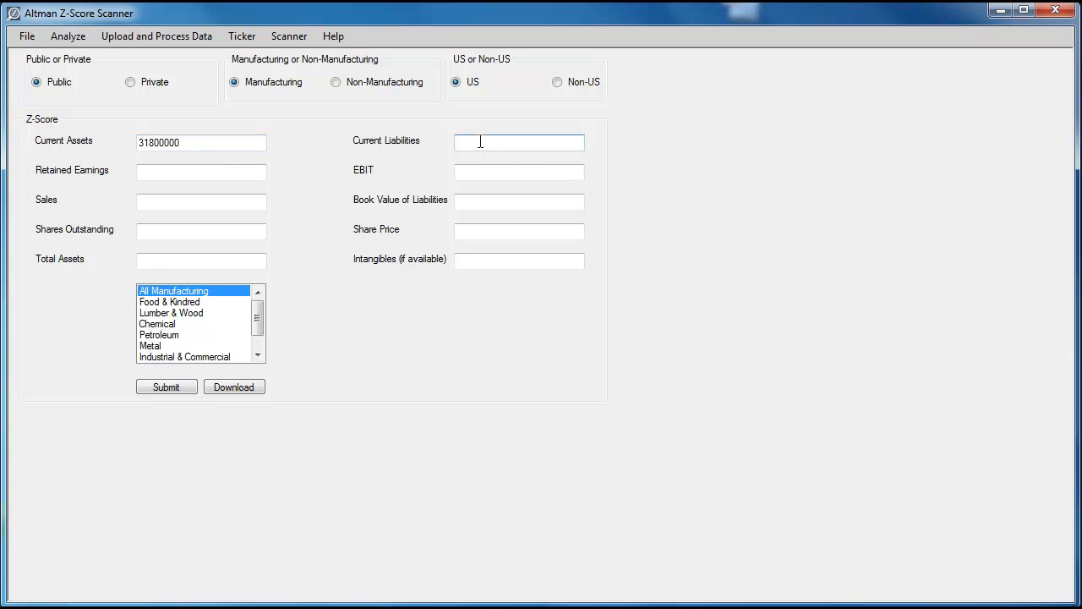
pyautogui.write('22020000')
pyautogui.click(263, 176)
pyautogui.write('213')
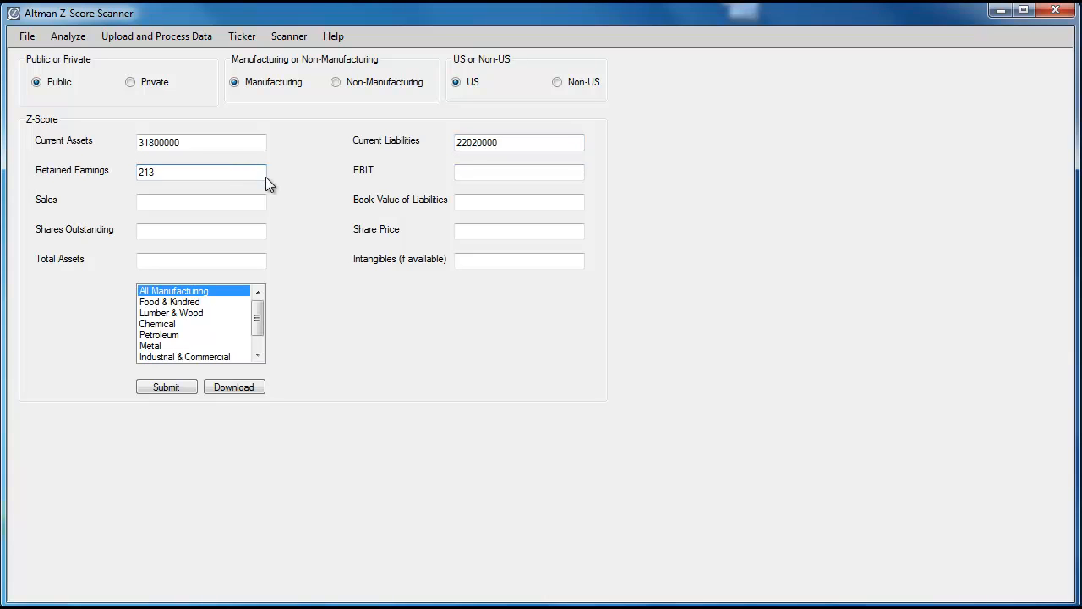
pyautogui.write('84000')
# Step: Enter EBIT of 4093000, sales of 42588000 and a book value of liabilities of 52735000
pyautogui.click(492, 174)
pyautogui.write('4')
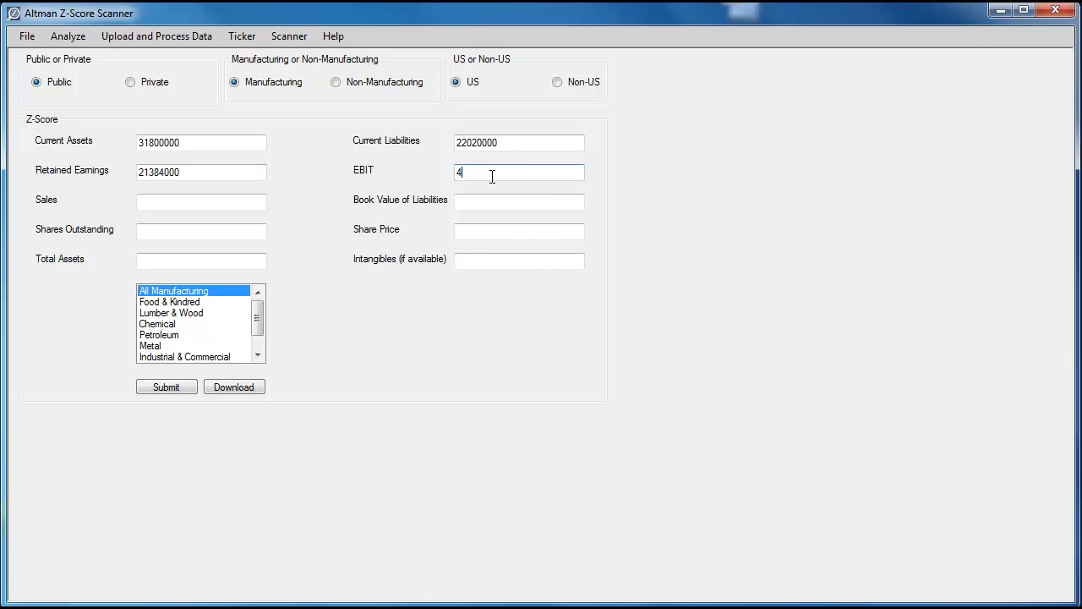
pyautogui.write('093000')
pyautogui.click(250, 208)
pyautogui.write('42588000')
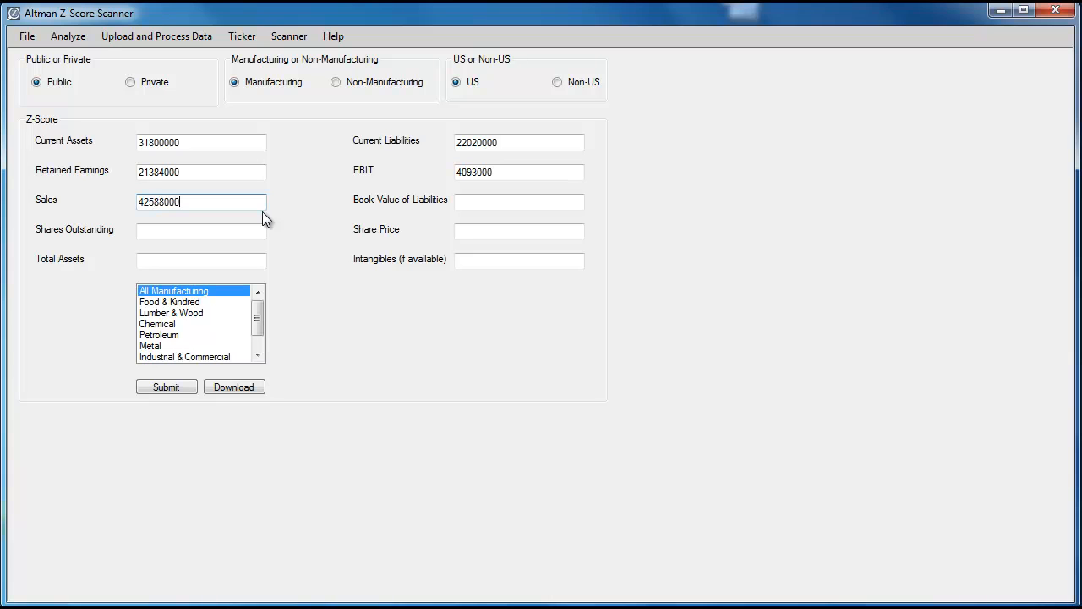
pyautogui.click(495, 204)
pyautogui.write('52735000')
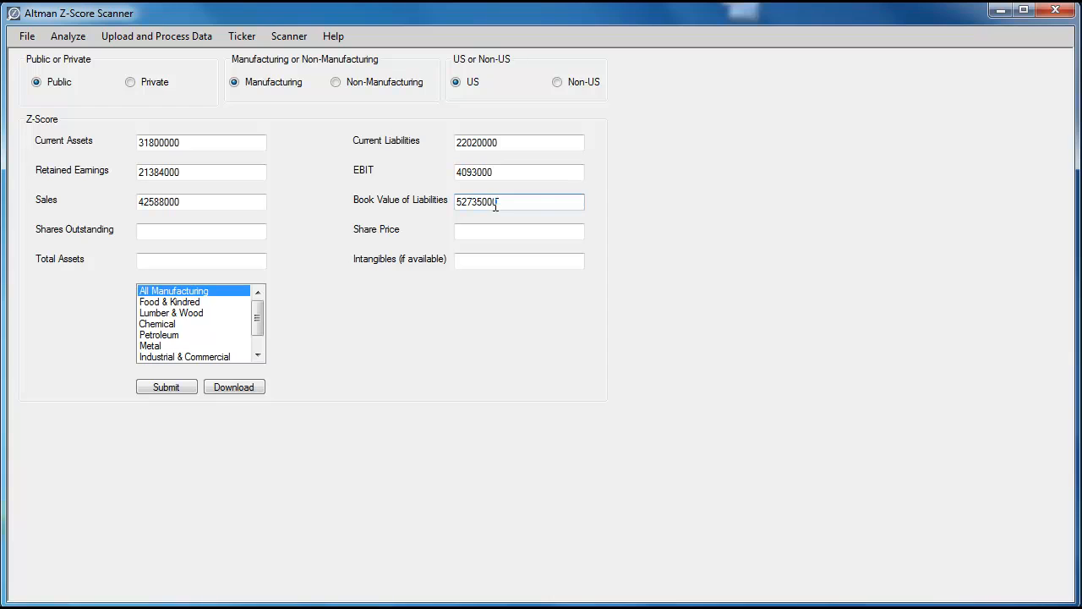
# Step: Enter 644450 shares outstanding and a share price of 93.66
pyautogui.click(239, 233)
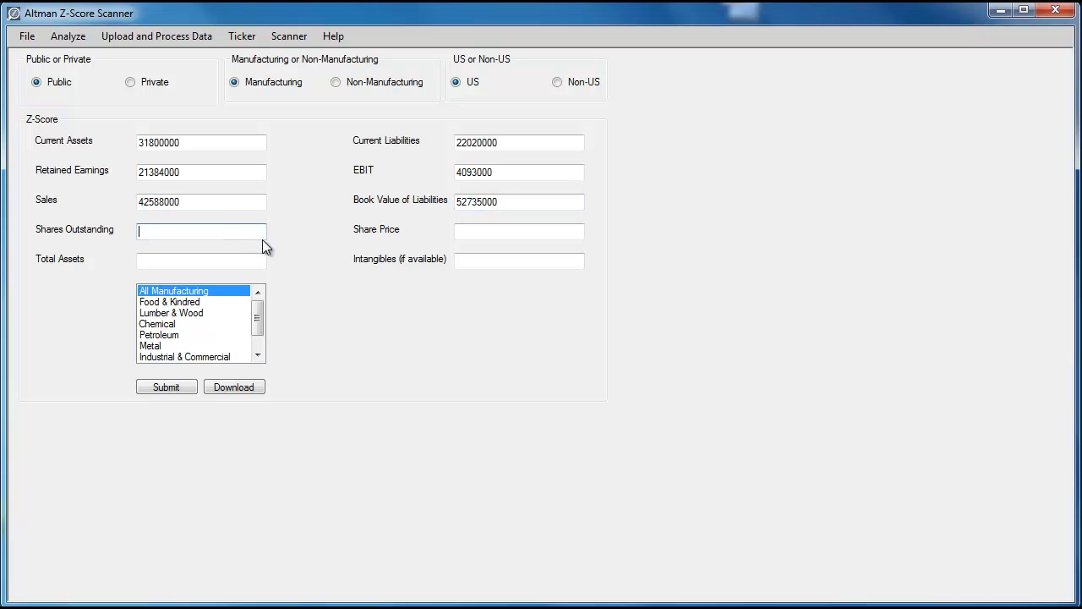
pyautogui.write('644450')
pyautogui.click(475, 234)
pyautogui.write('93.66')
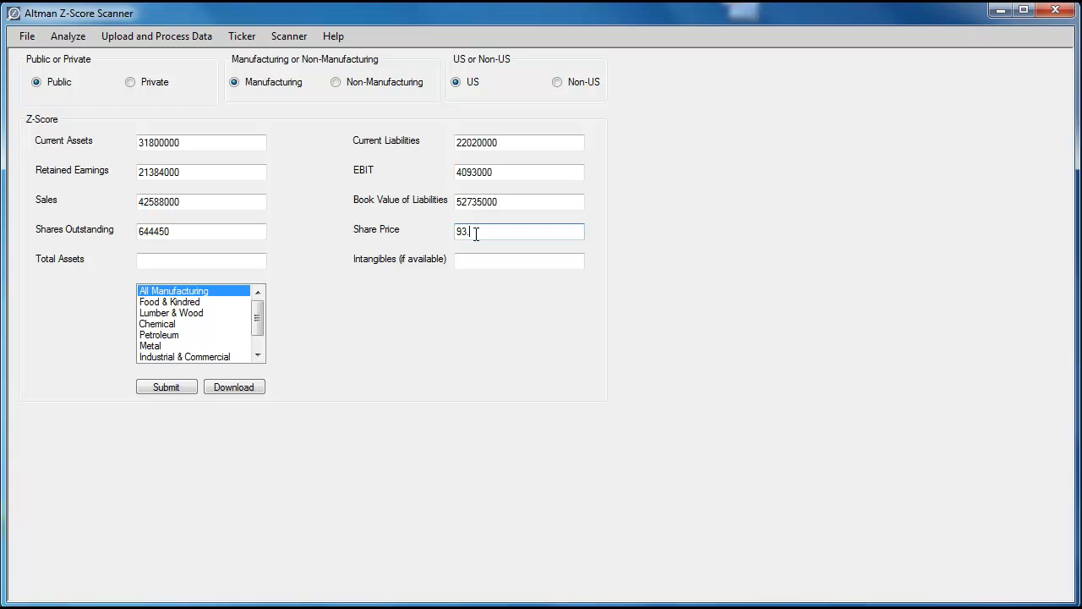
# Step: Enter total assets of 6402000 and intangibles of 805000, and submit the data for the Industrial & Commercial industry
pyautogui.click(205, 264)
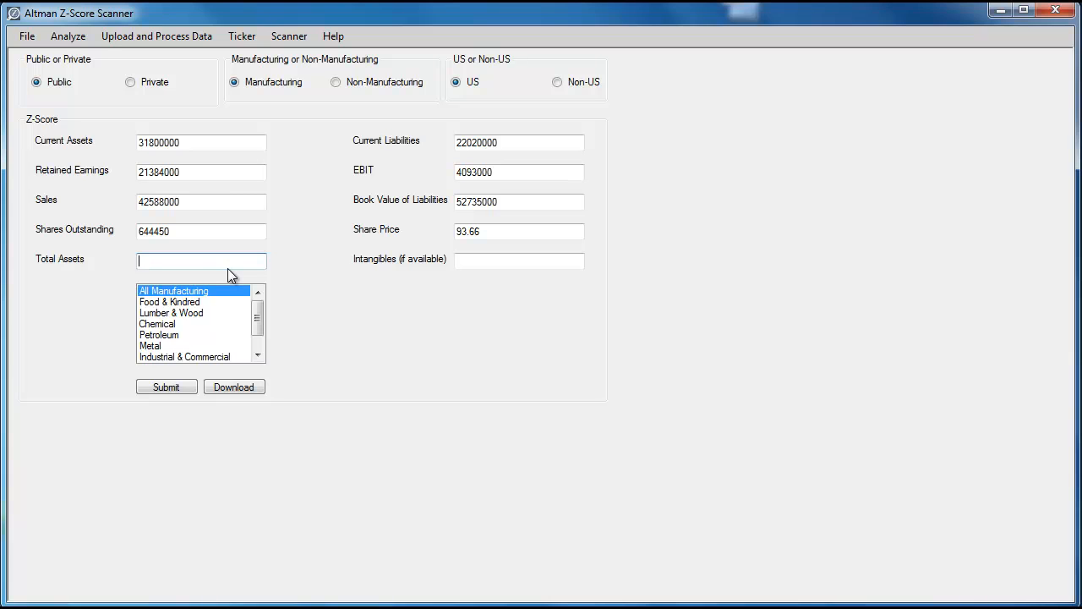
pyautogui.write('6402000')
pyautogui.click(549, 260)
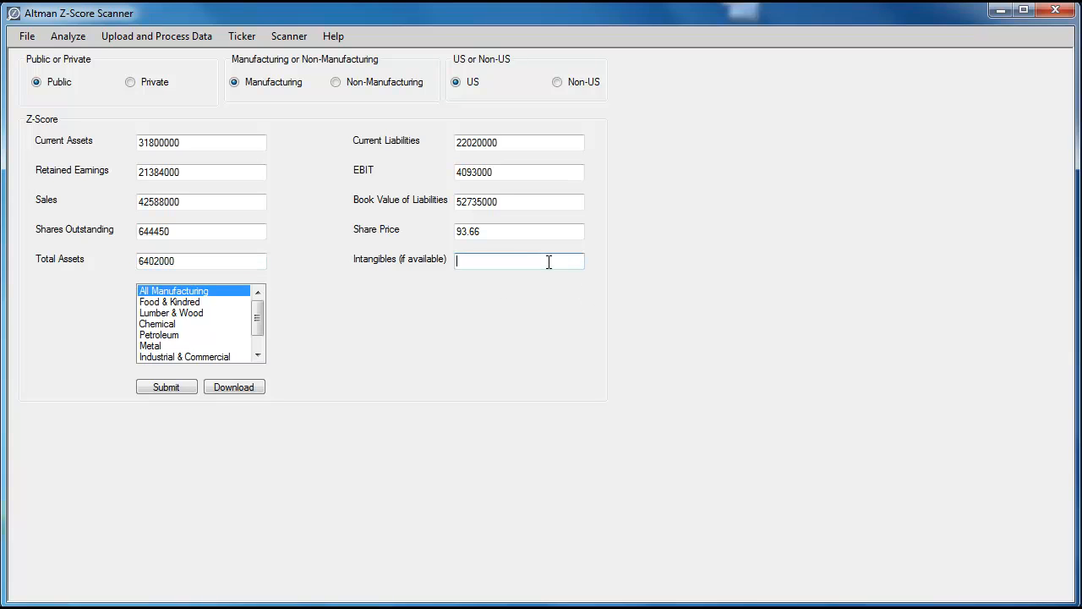
pyautogui.write('805000')
pyautogui.click(162, 356)
pyautogui.click(166, 386)
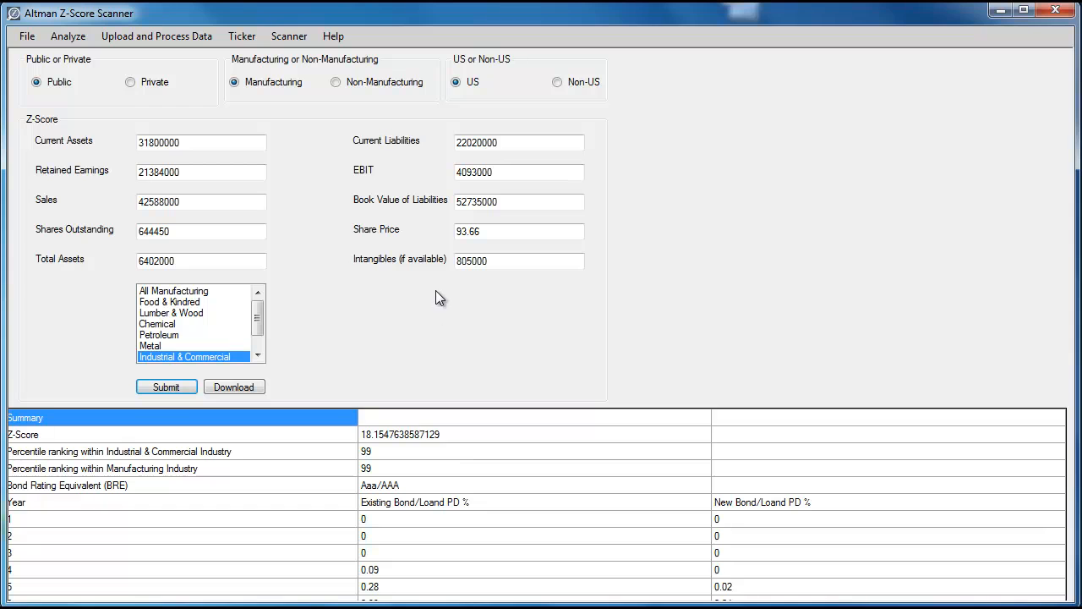
# Step: Check the entered financial figures field by field for a data entry error
pyautogui.click(198, 144)
pyautogui.click(208, 201)
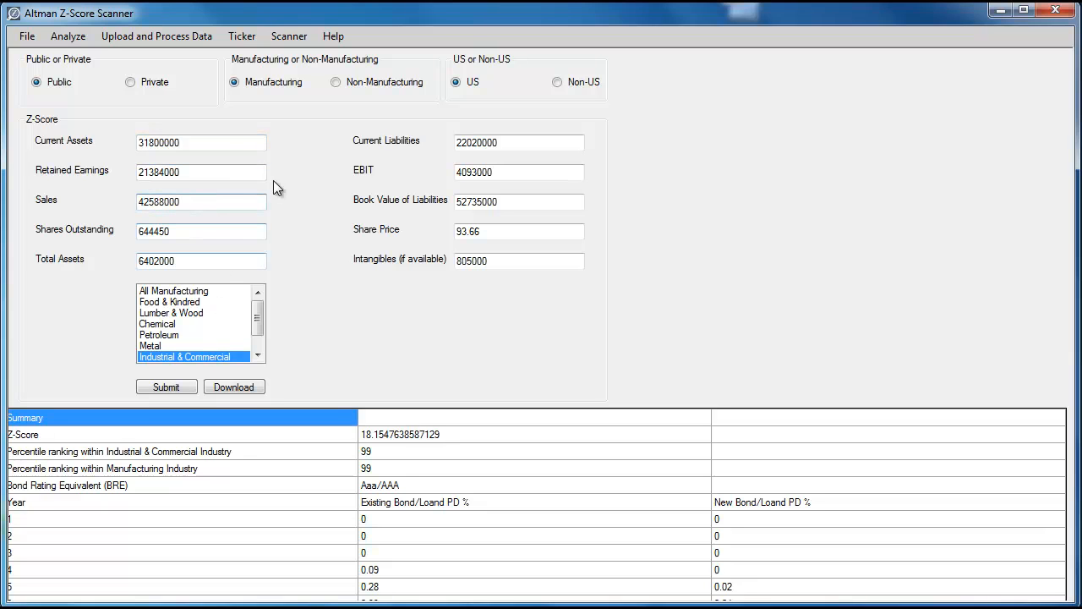
pyautogui.click(241, 145)
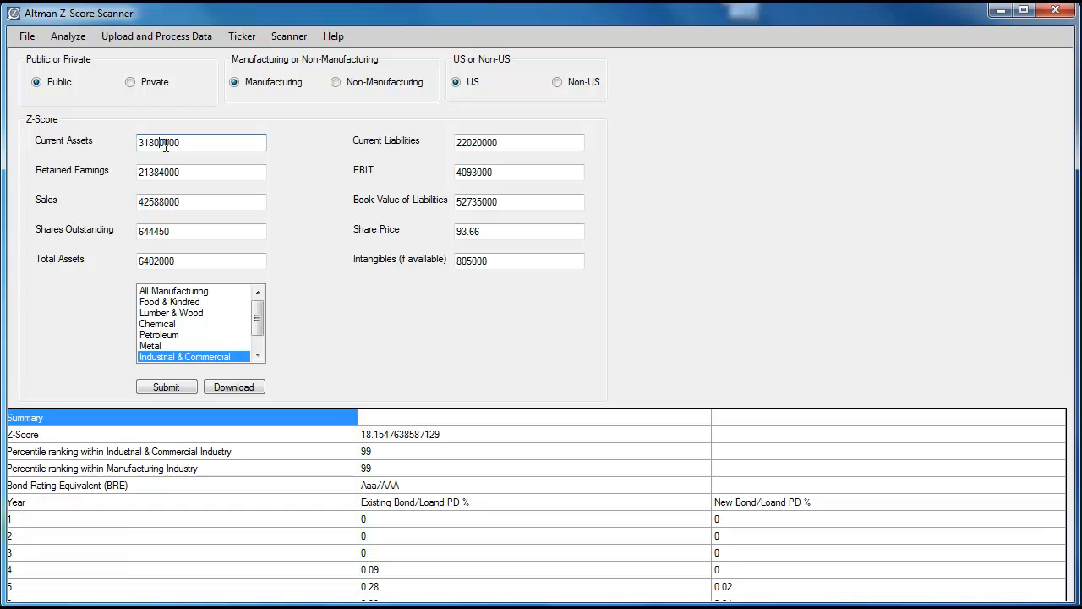
pyautogui.click(166, 173)
pyautogui.click(476, 143)
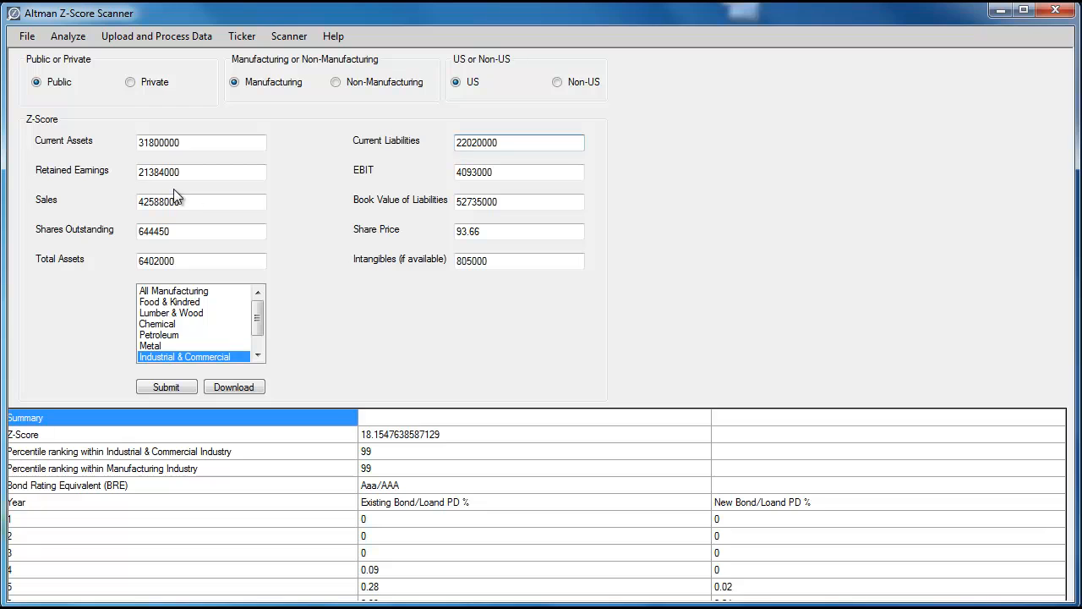
pyautogui.click(532, 171)
pyautogui.click(201, 205)
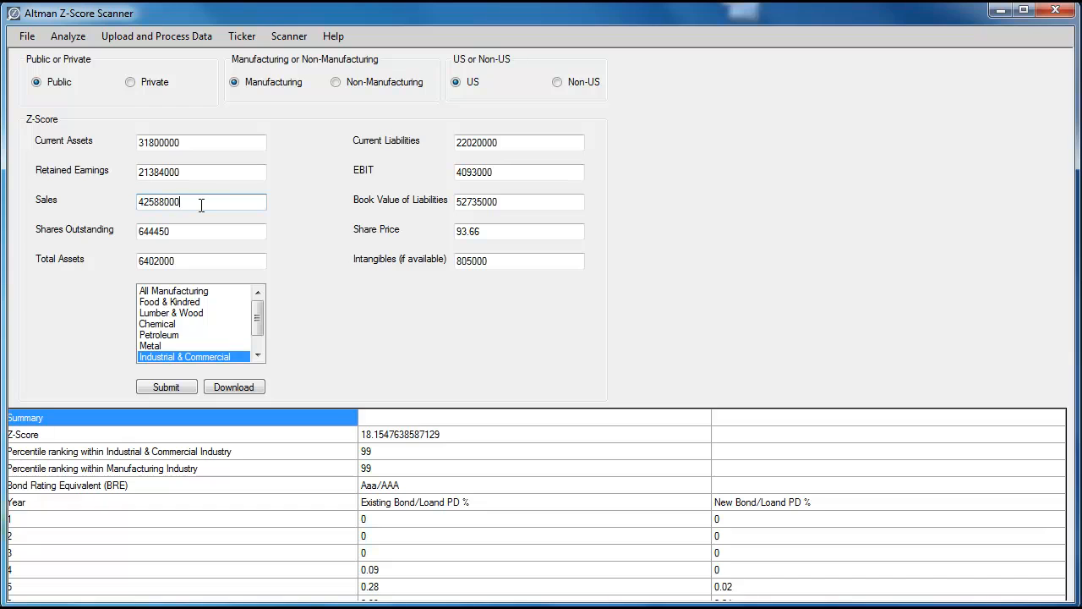
pyautogui.click(515, 208)
pyautogui.click(202, 234)
# Step: Correct total assets to 64020000 and resubmit the analysis
pyautogui.click(232, 260)
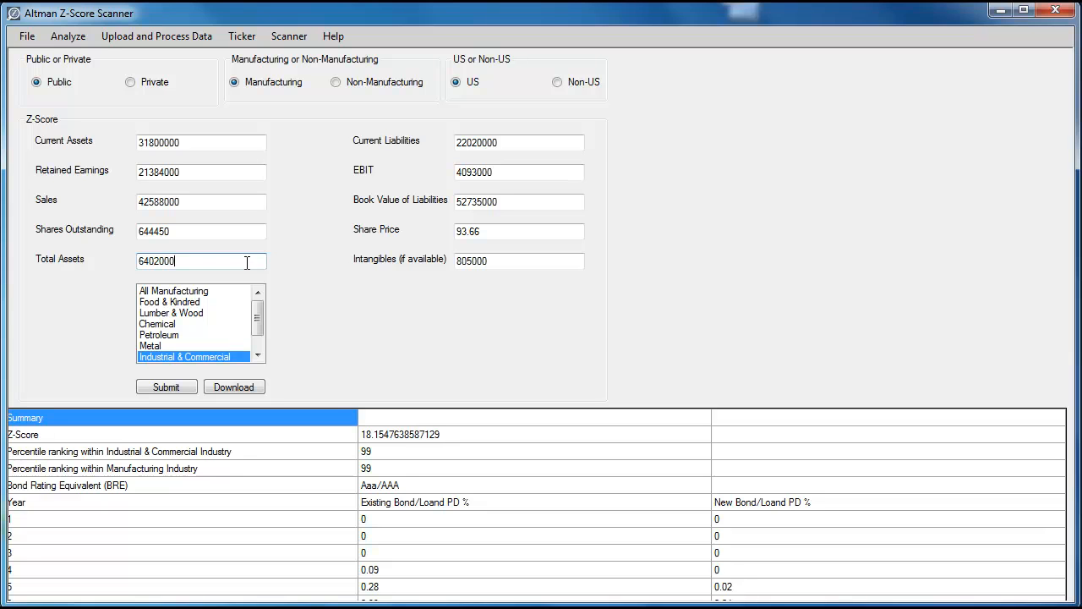
pyautogui.write('0')
pyautogui.click(167, 385)
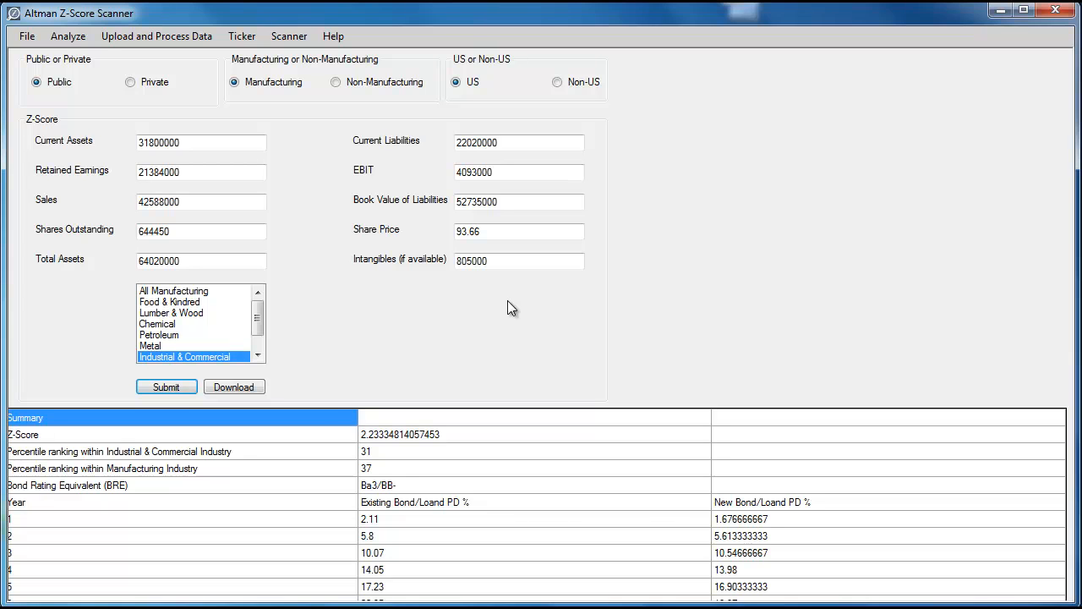
# Step: Examine the summary's Z-Score, percentile rankings, Bond Rating Equivalent and yearly default probabilities for existing and new bonds
pyautogui.click(163, 434)
pyautogui.click(219, 451)
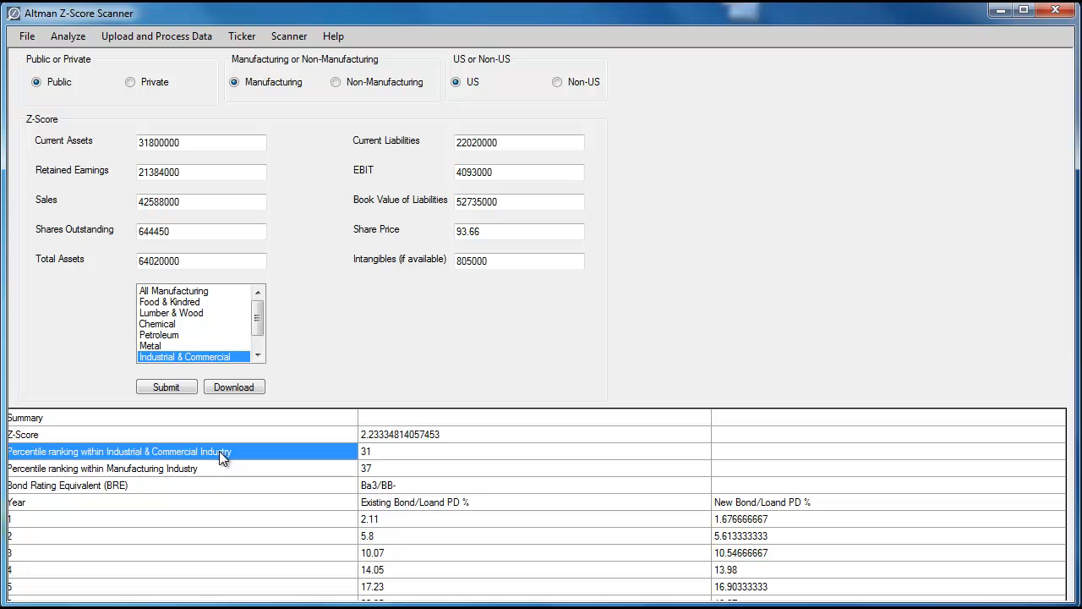
pyautogui.click(211, 469)
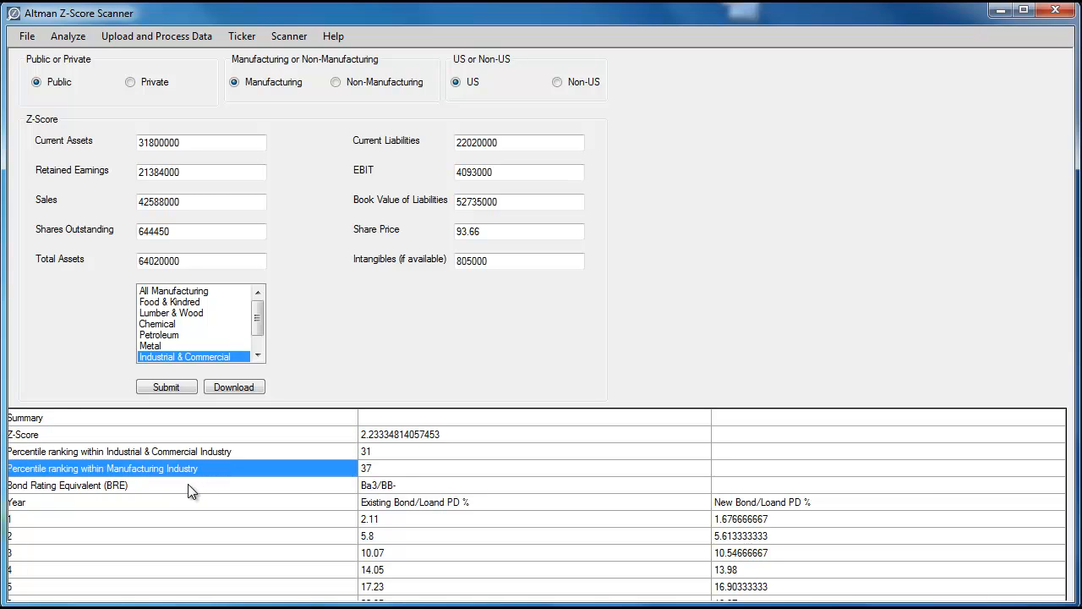
pyautogui.click(188, 487)
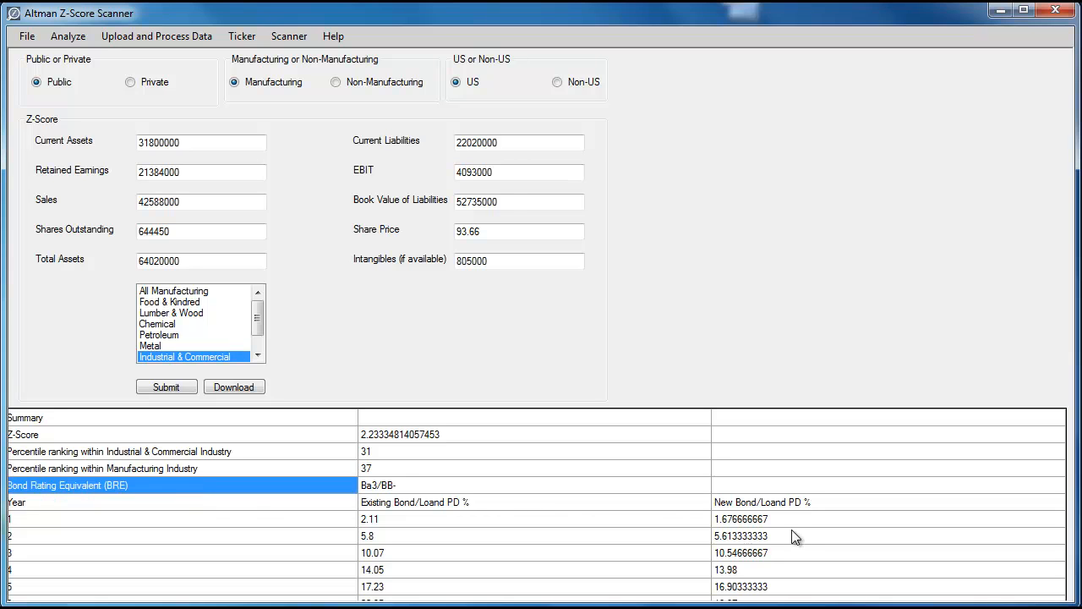
pyautogui.click(279, 551)
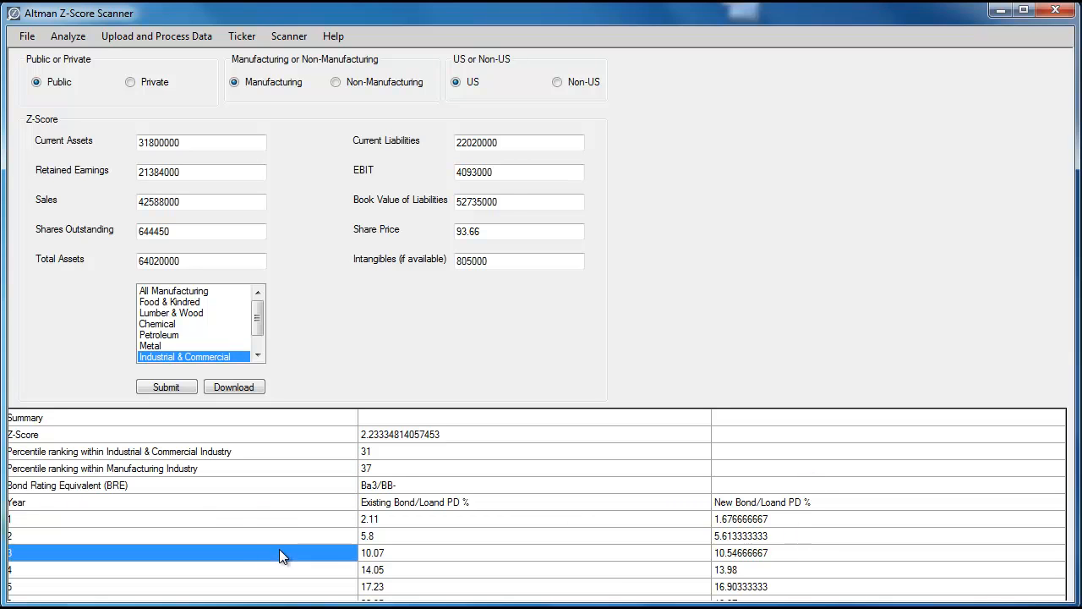
pyautogui.press('Down')
pyautogui.press('Down')
pyautogui.press('Down')
pyautogui.press('Down')
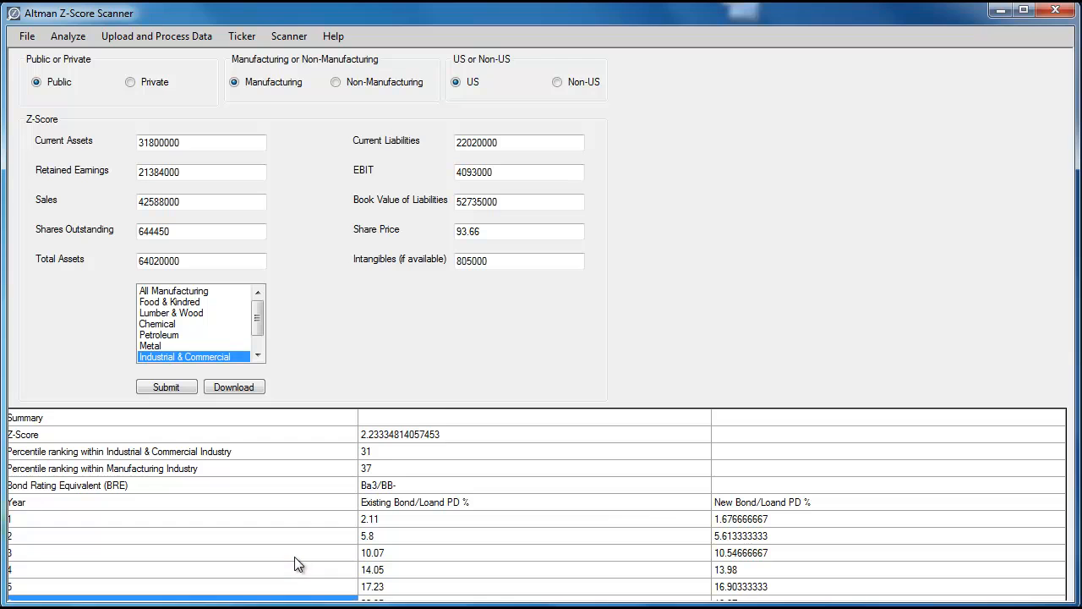
pyautogui.press('Down')
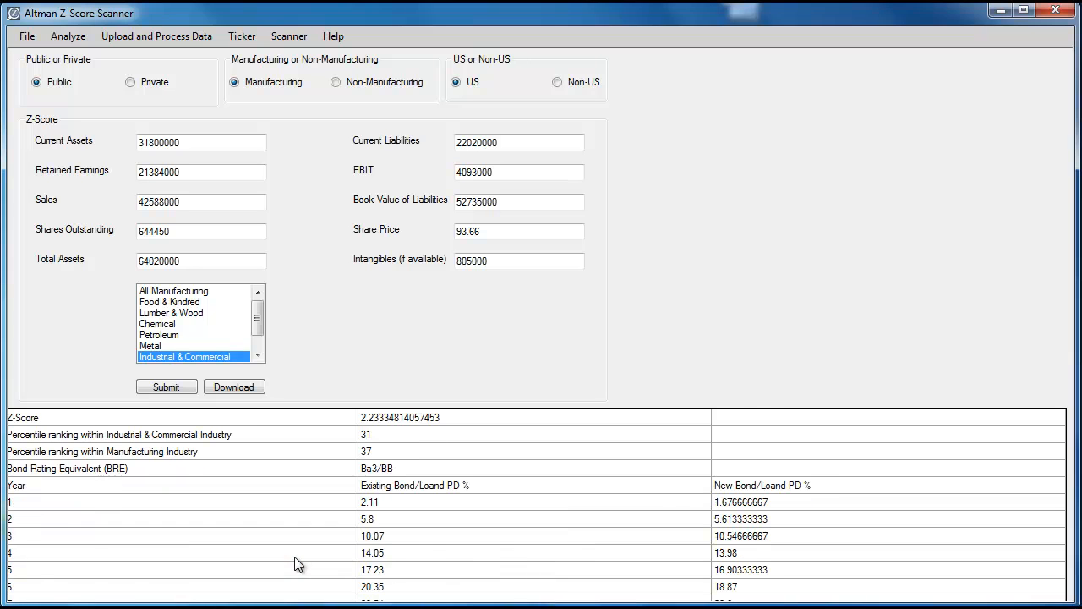
pyautogui.press('Down')
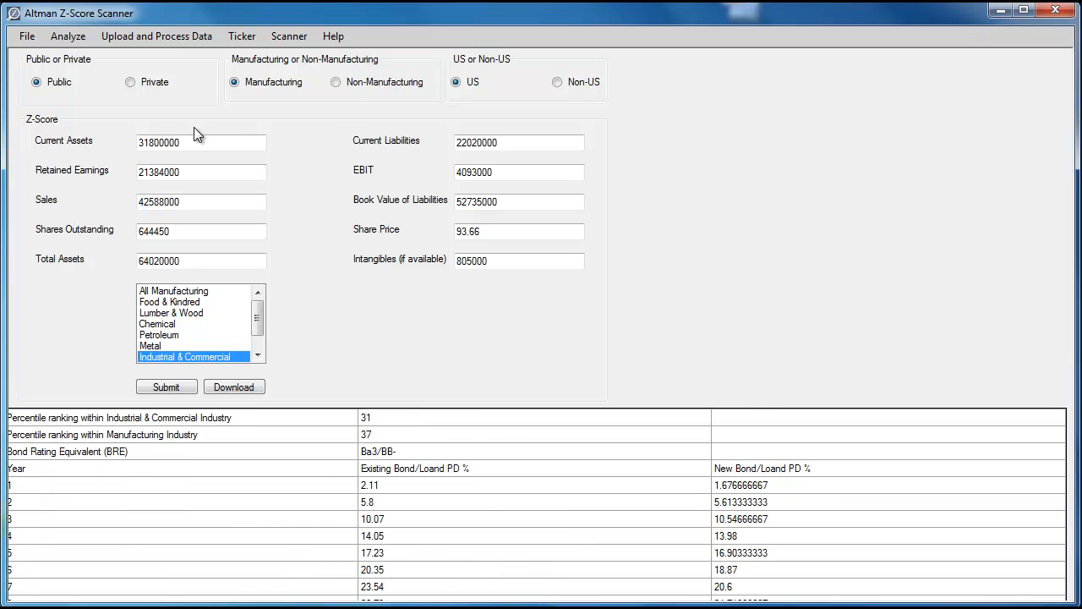
# Step: Preview the Private and Non-Manufacturing variants of the data form again and return to Public
pyautogui.click(69, 37)
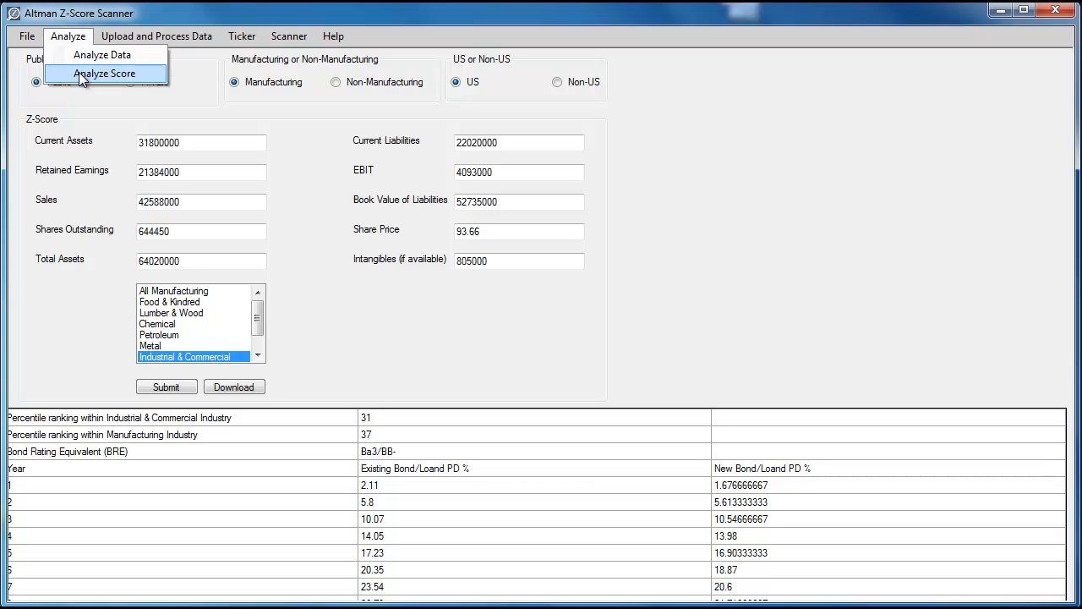
pyautogui.click(291, 140)
pyautogui.click(163, 83)
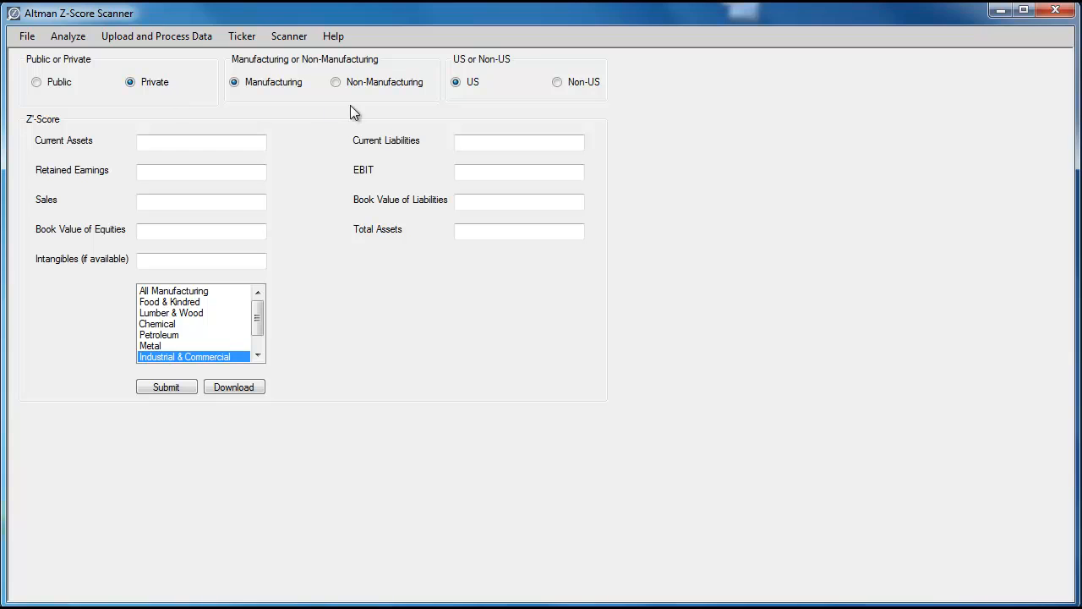
pyautogui.click(347, 83)
pyautogui.click(64, 80)
# Step: Open the Analyze Score form and analyze a Z-Score of 2.23 for the Industrial & Commercial industry
pyautogui.click(156, 37)
pyautogui.click(90, 71)
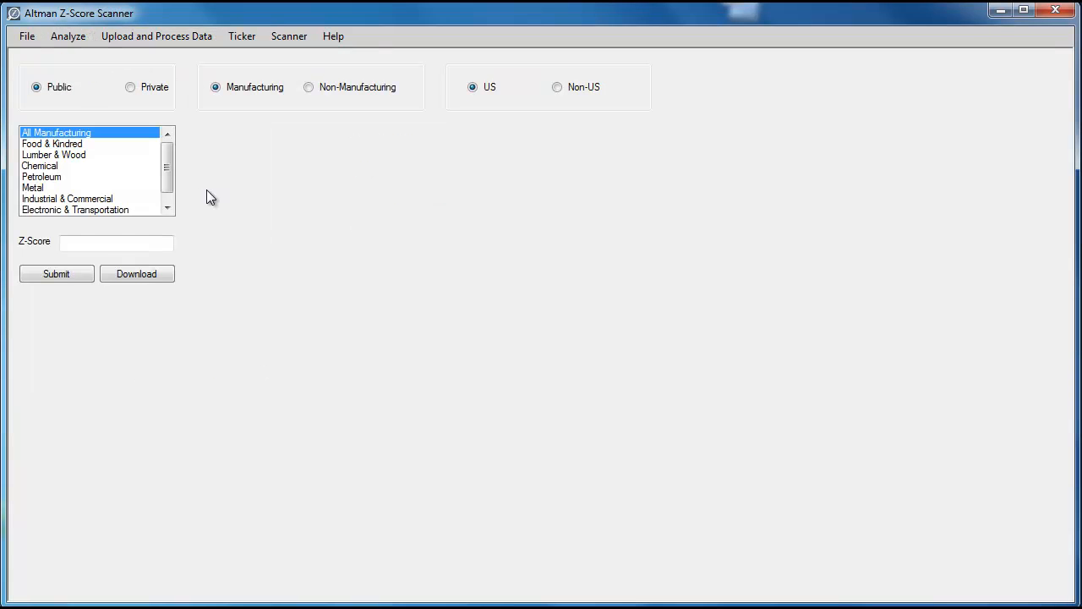
pyautogui.click(100, 246)
pyautogui.write('2.23')
pyautogui.click(100, 198)
pyautogui.click(58, 270)
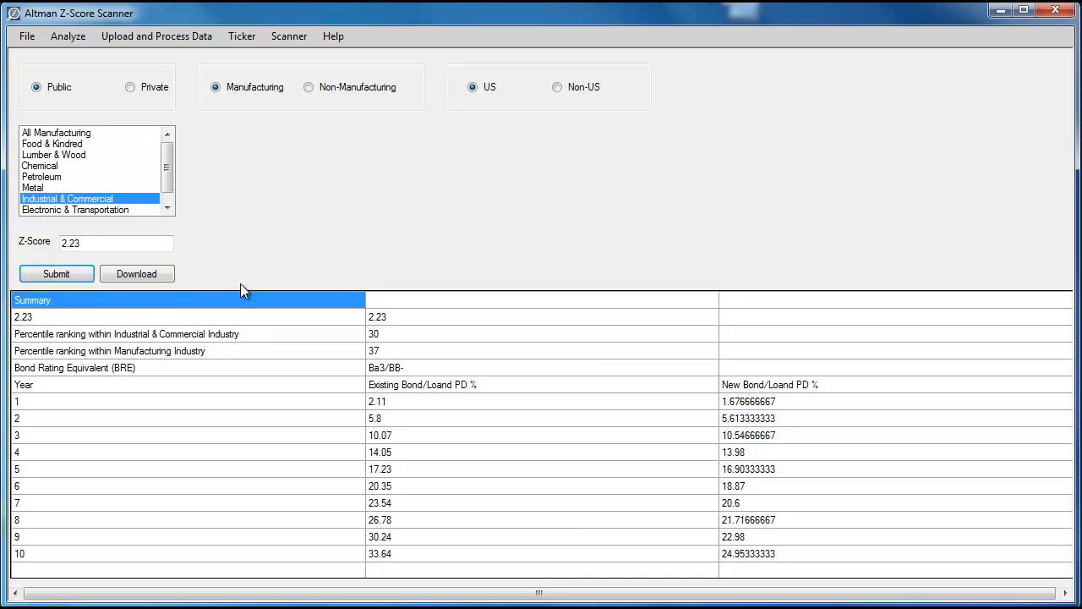
pyautogui.click(183, 319)
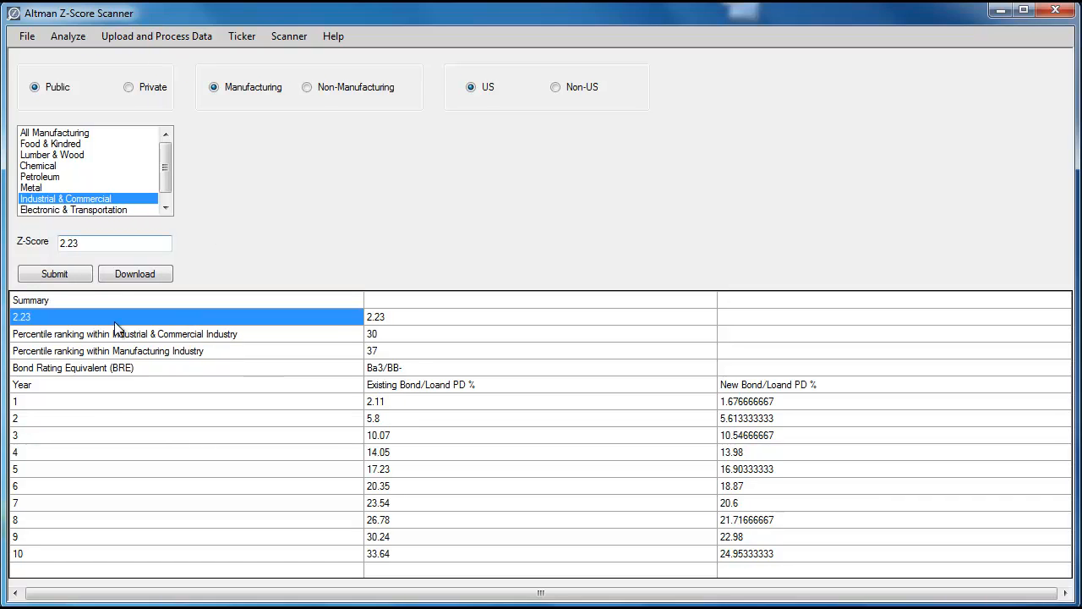
# Step: Upload and process the data file amr.csv, marked as containing a header, for the public US Industrial & Commercial industry
pyautogui.click(109, 367)
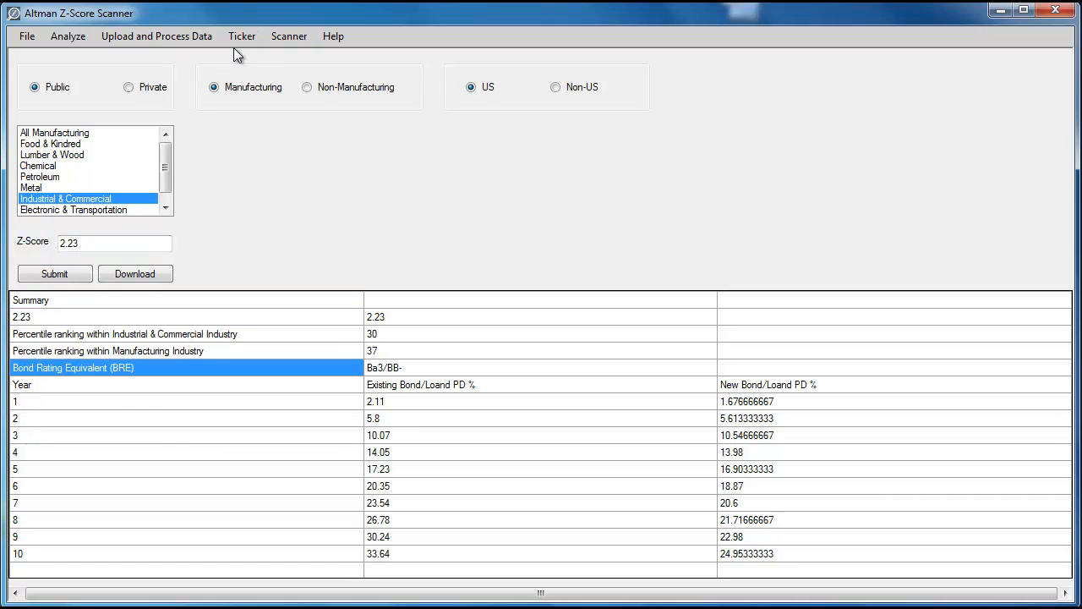
pyautogui.click(137, 37)
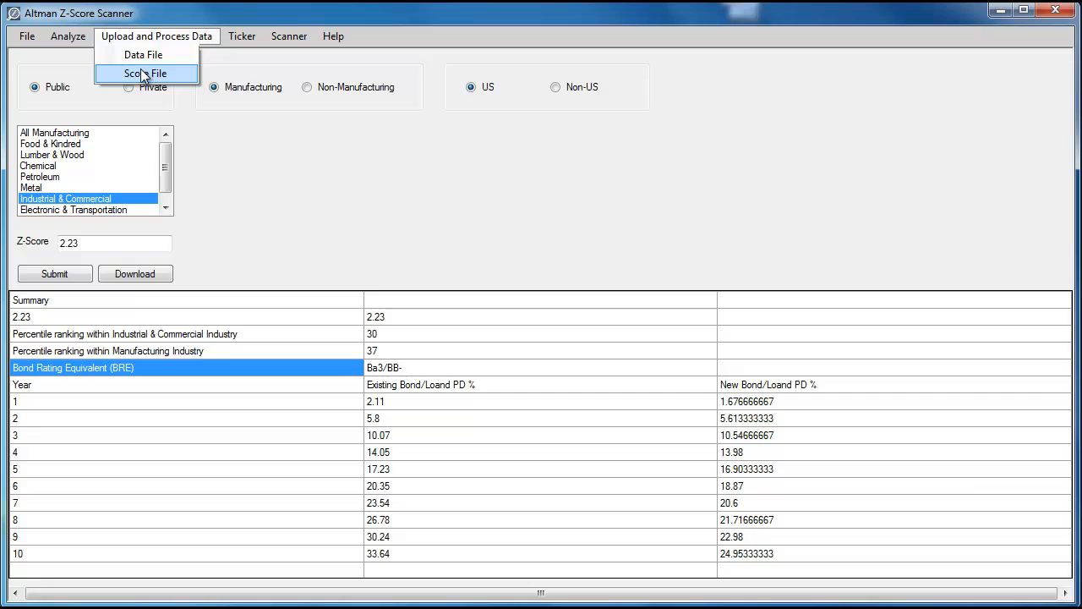
pyautogui.click(140, 54)
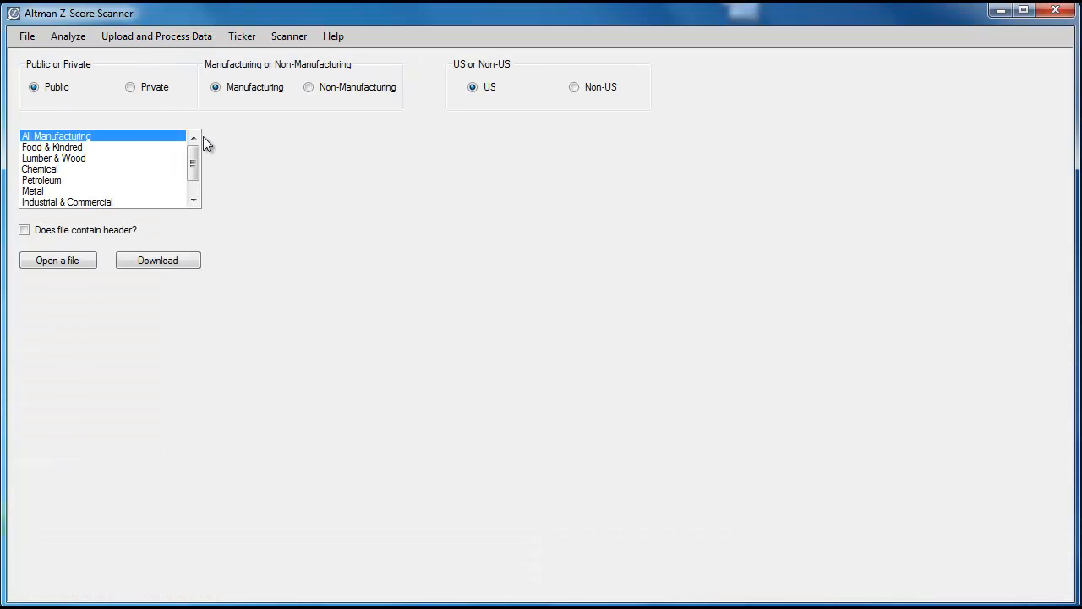
pyautogui.click(45, 235)
pyautogui.click(59, 202)
pyautogui.click(57, 260)
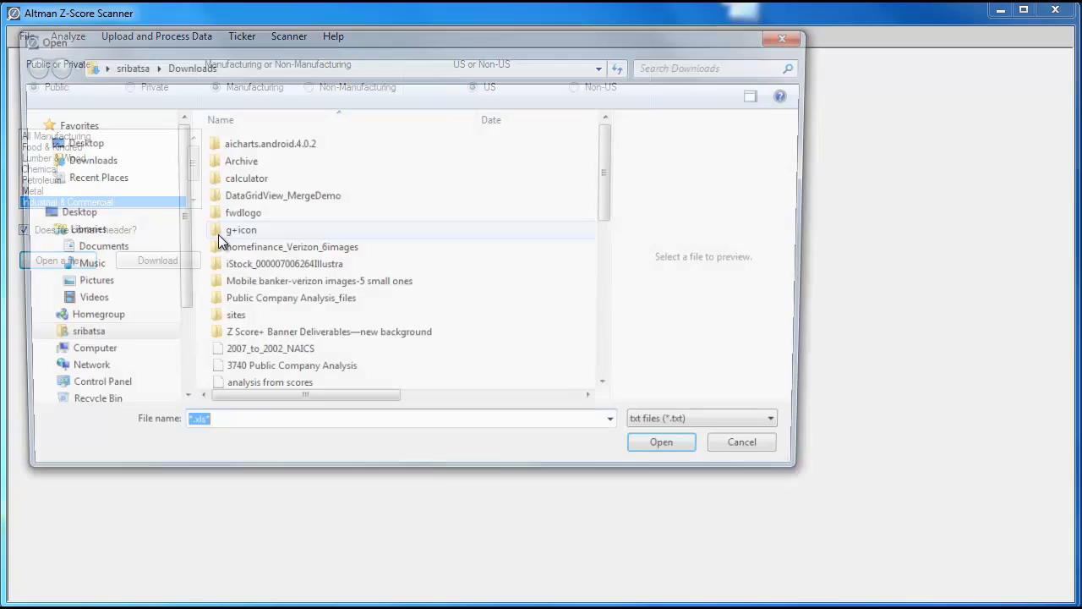
pyautogui.write('amr')
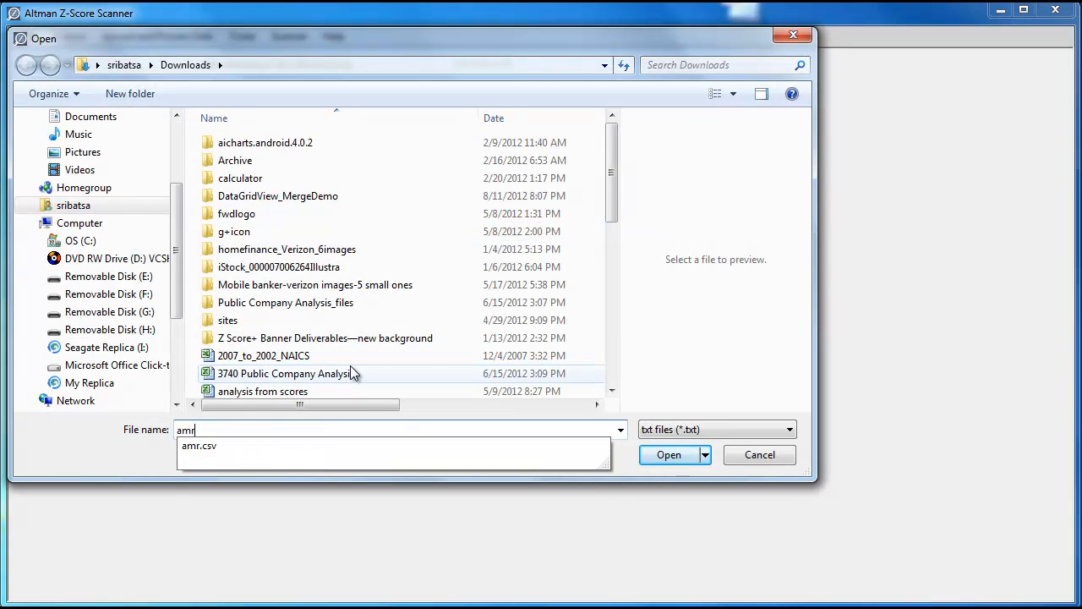
pyautogui.click(313, 445)
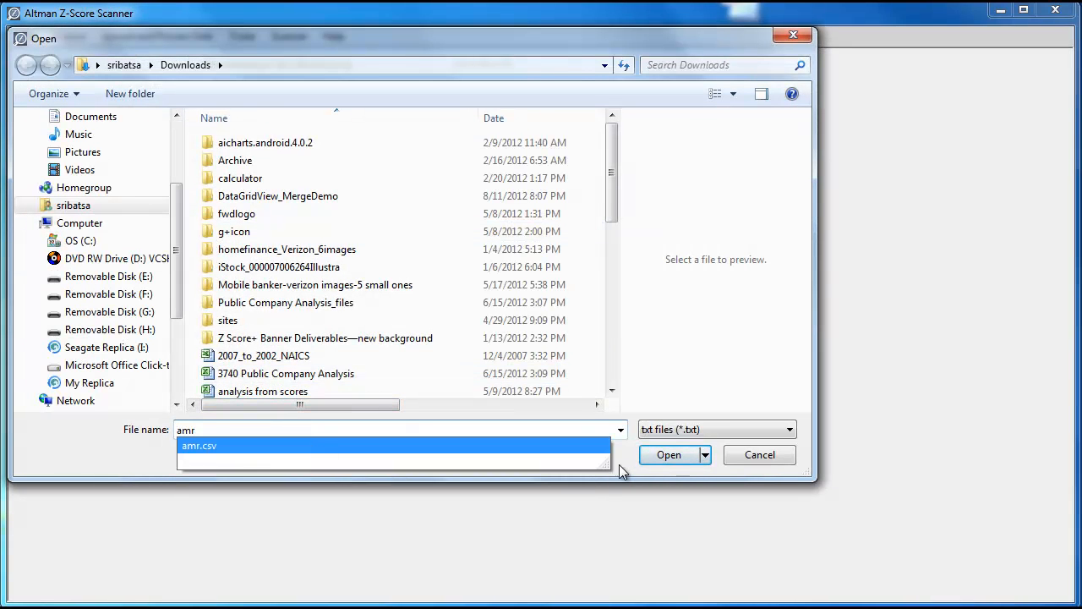
pyautogui.click(666, 456)
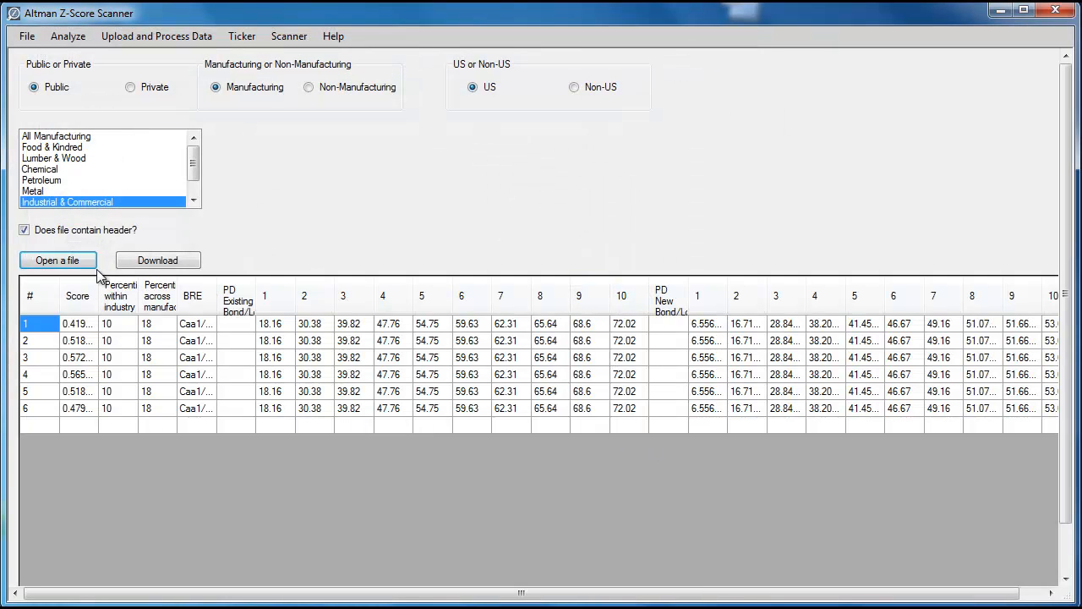
# Step: View the download dialog for the processed data results and cancel it without saving
pyautogui.click(172, 264)
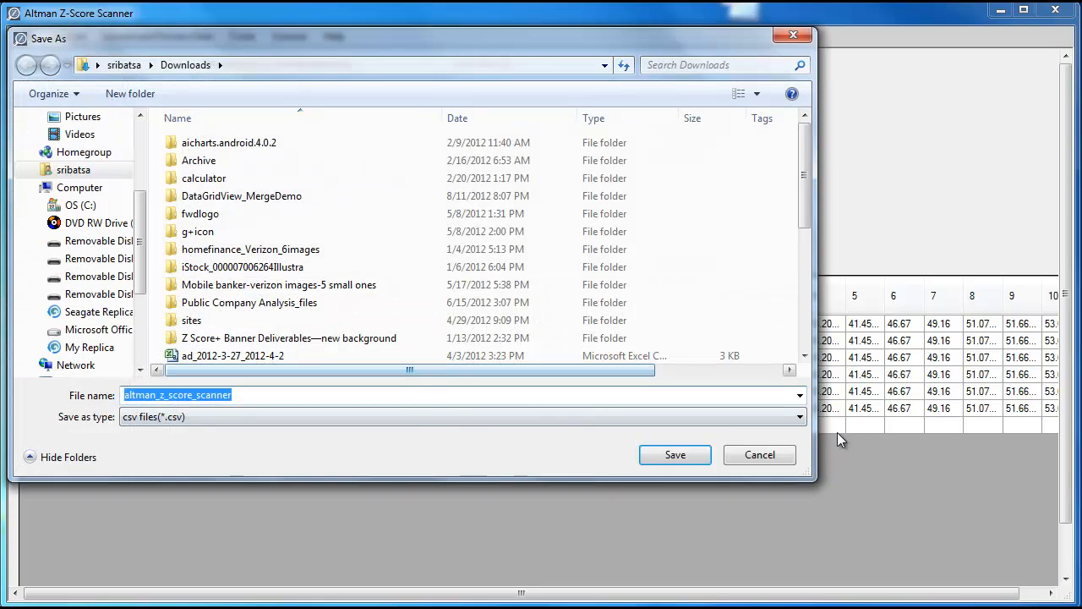
pyautogui.click(789, 454)
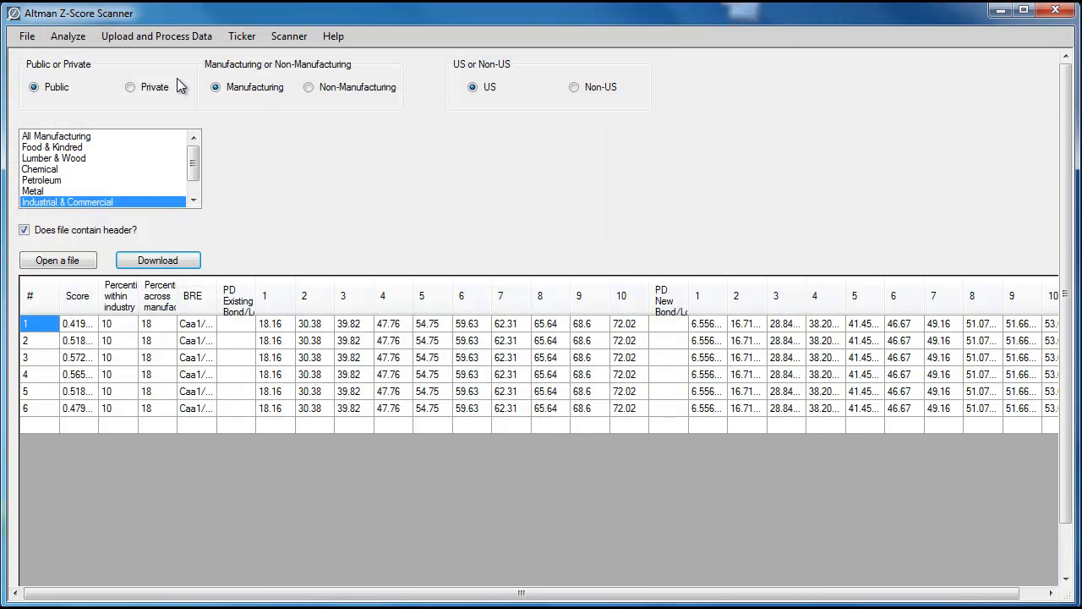
# Step: Upload and process the score file score_file.txt, marked as containing a header, for All Manufacturing
pyautogui.click(152, 36)
pyautogui.click(149, 68)
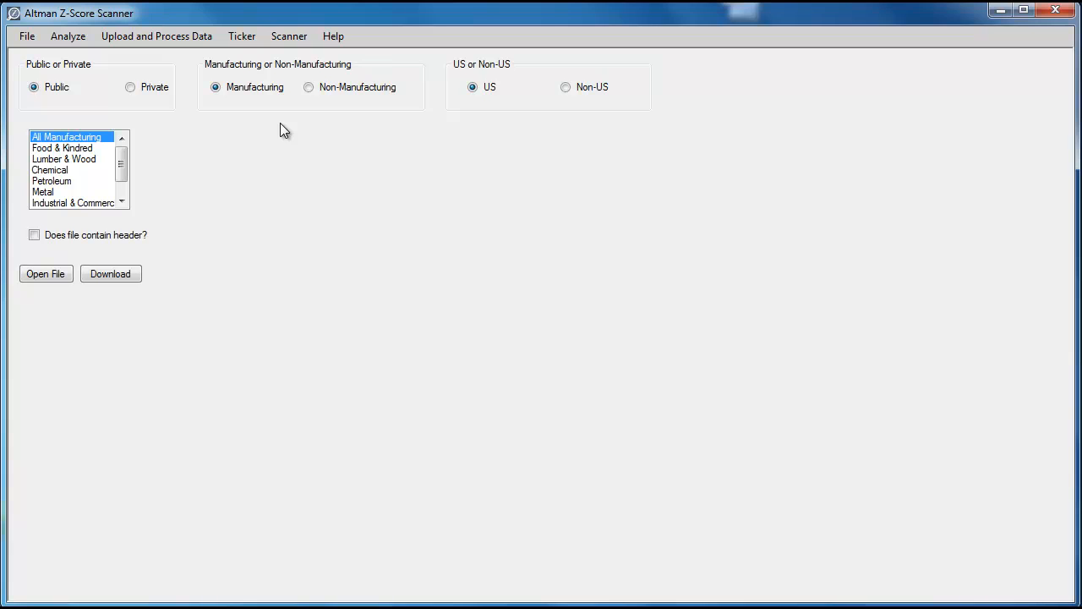
pyautogui.click(82, 236)
pyautogui.click(45, 274)
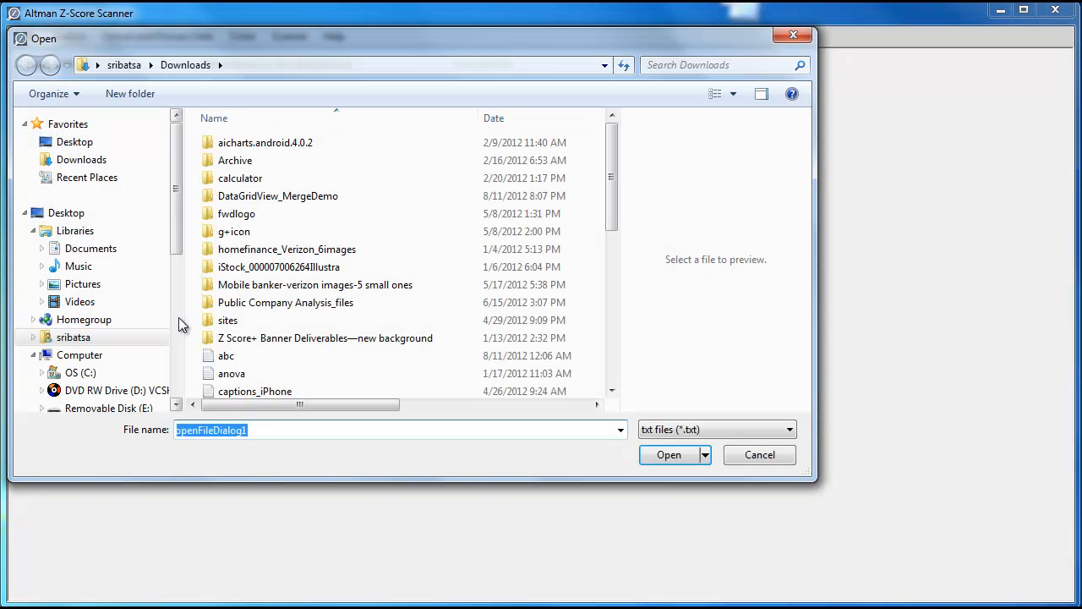
pyautogui.write('sco')
pyautogui.press('Down')
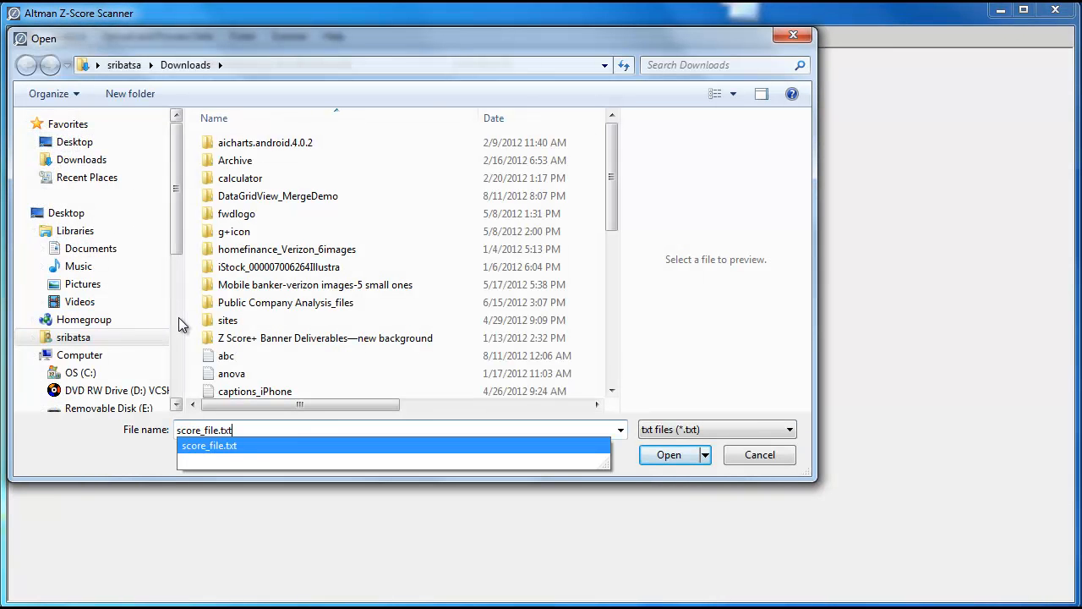
pyautogui.press('Return')
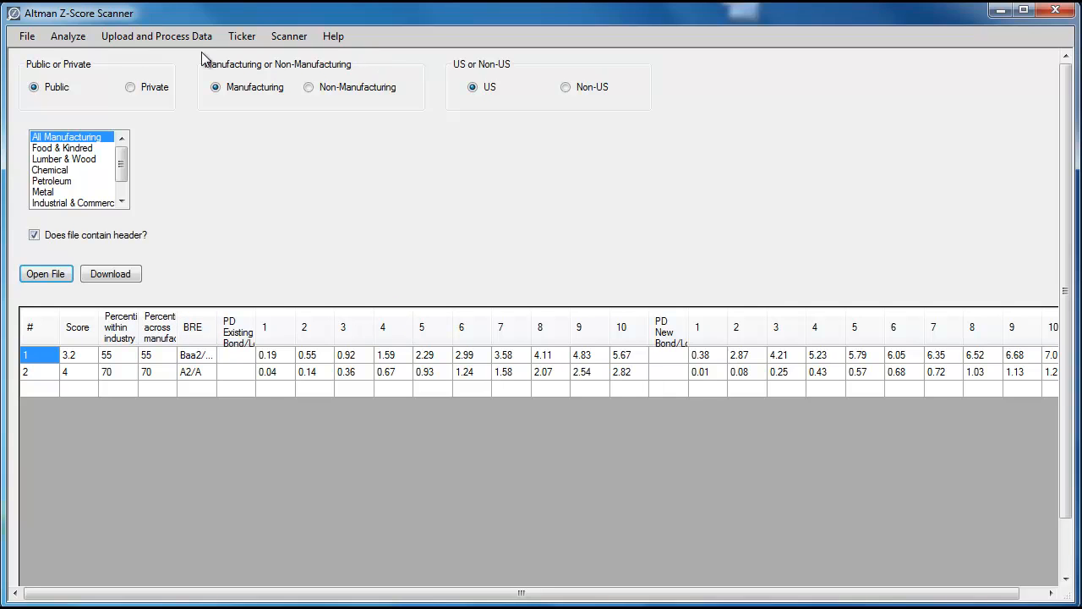
# Step: View the Save As, Print Preview and Print options for the score results, closing each without saving or printing
pyautogui.click(27, 37)
pyautogui.click(38, 52)
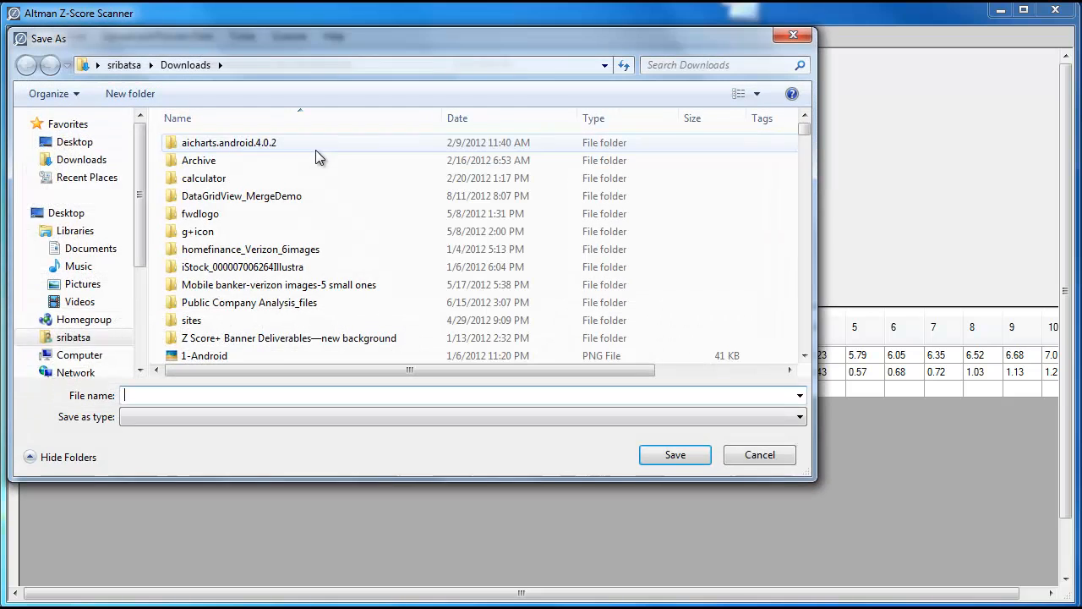
pyautogui.click(752, 457)
pyautogui.click(26, 37)
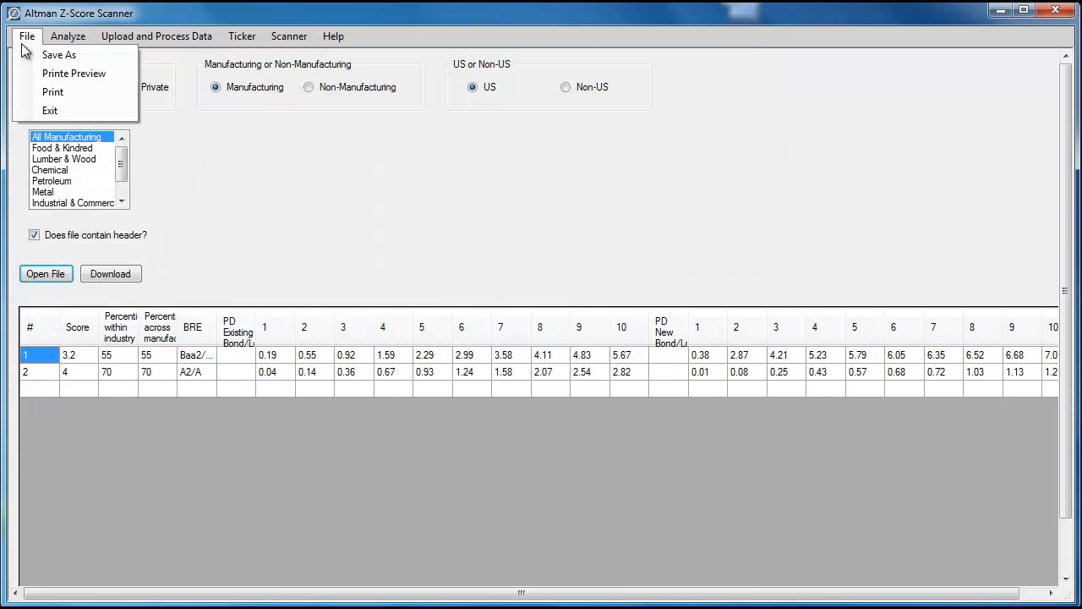
pyautogui.click(49, 77)
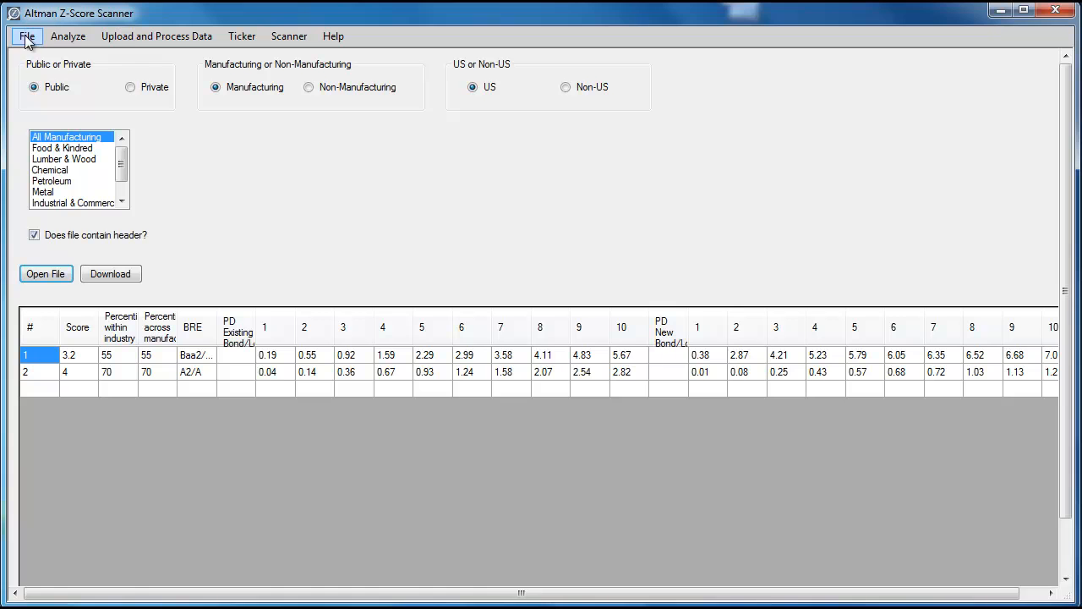
pyautogui.click(27, 36)
pyautogui.click(52, 91)
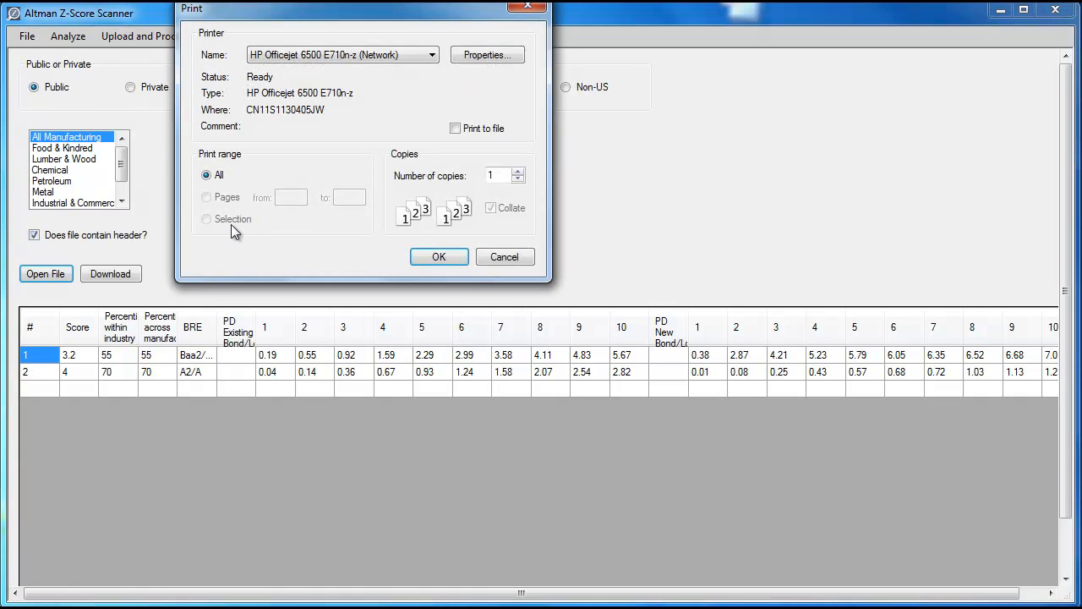
pyautogui.click(501, 258)
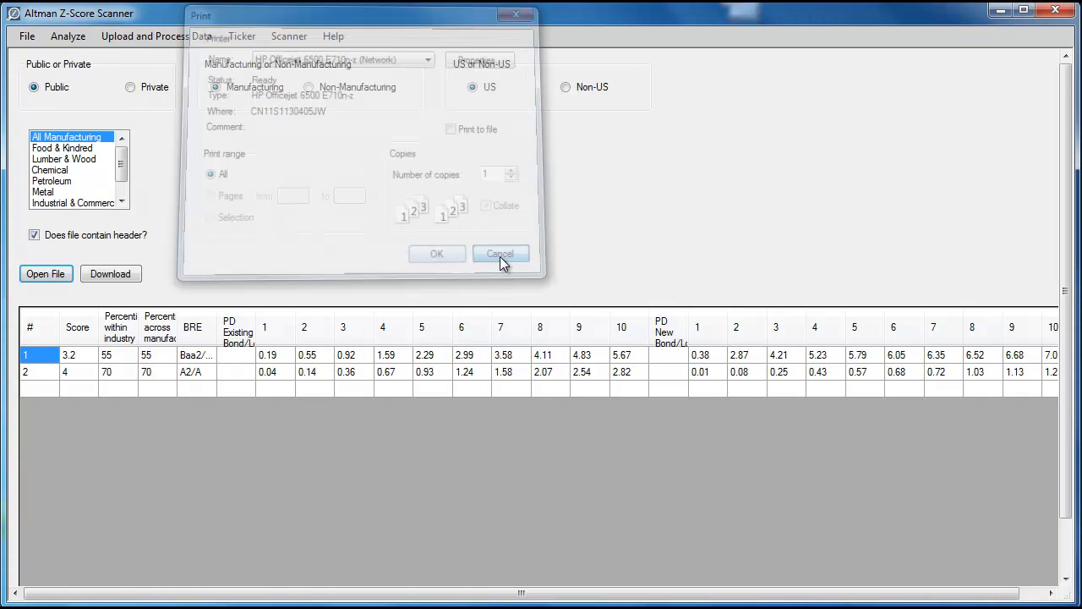